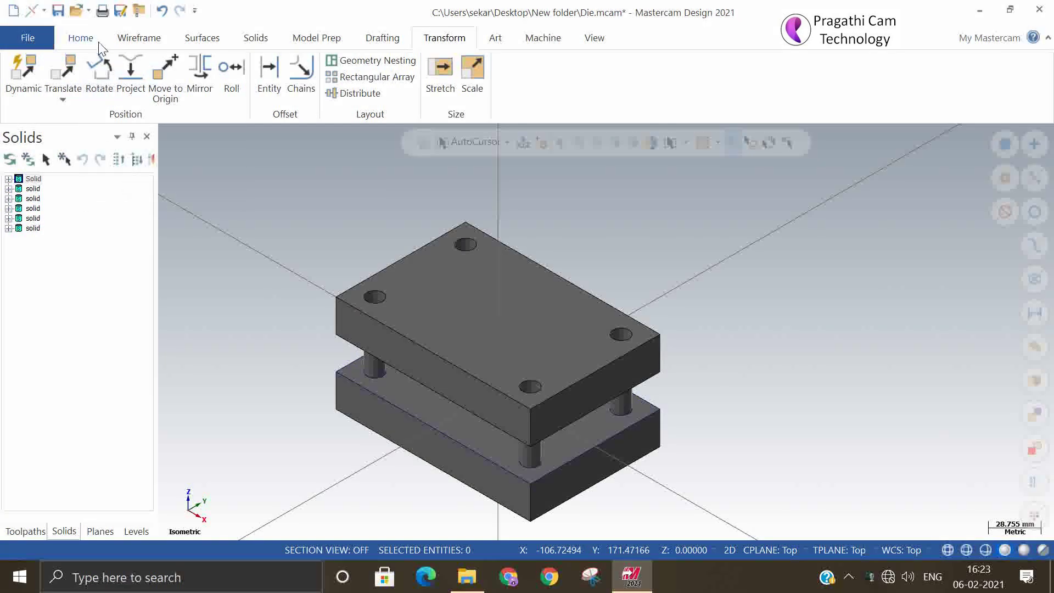
- Select the top die plate on its own, after trying and clearing a bottom-plate pick
left_click(79, 39)
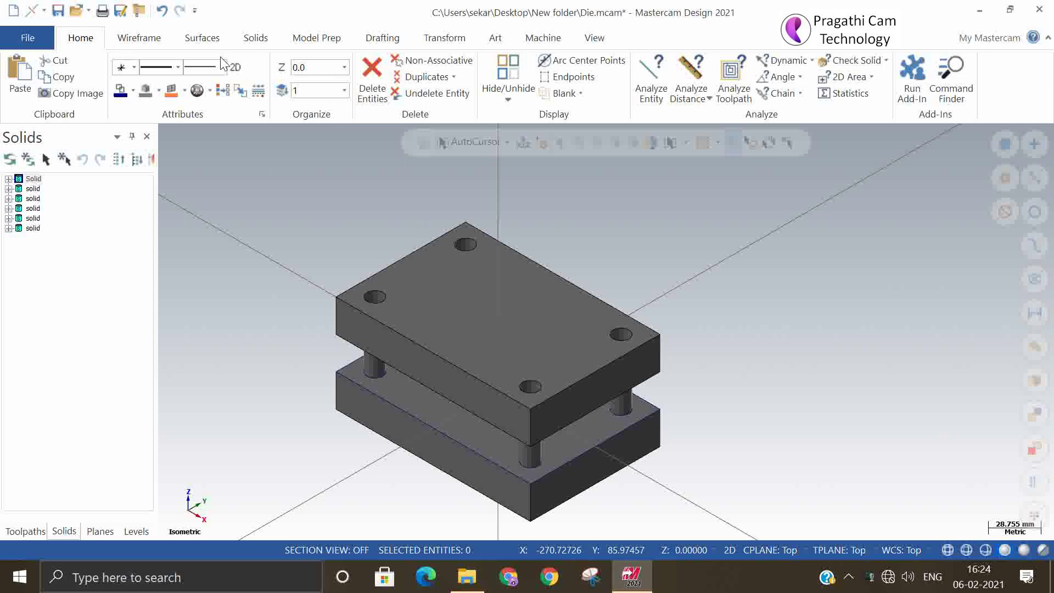
mouse_move(715, 426)
middle_mouse_down()
mouse_move(739, 311)
mouse_move(736, 414)
middle_mouse_up()
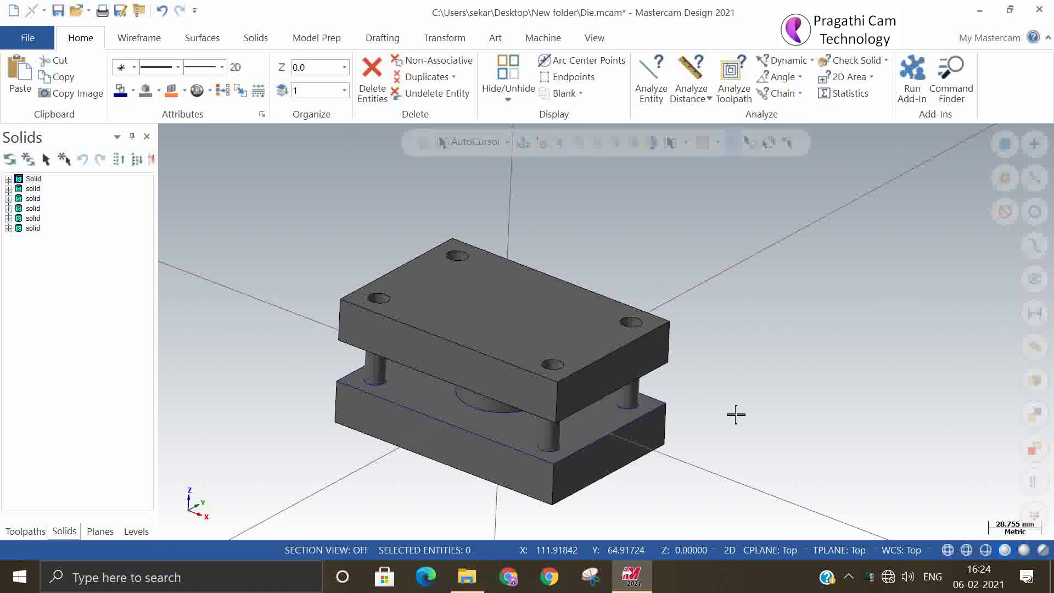
left_click(463, 440)
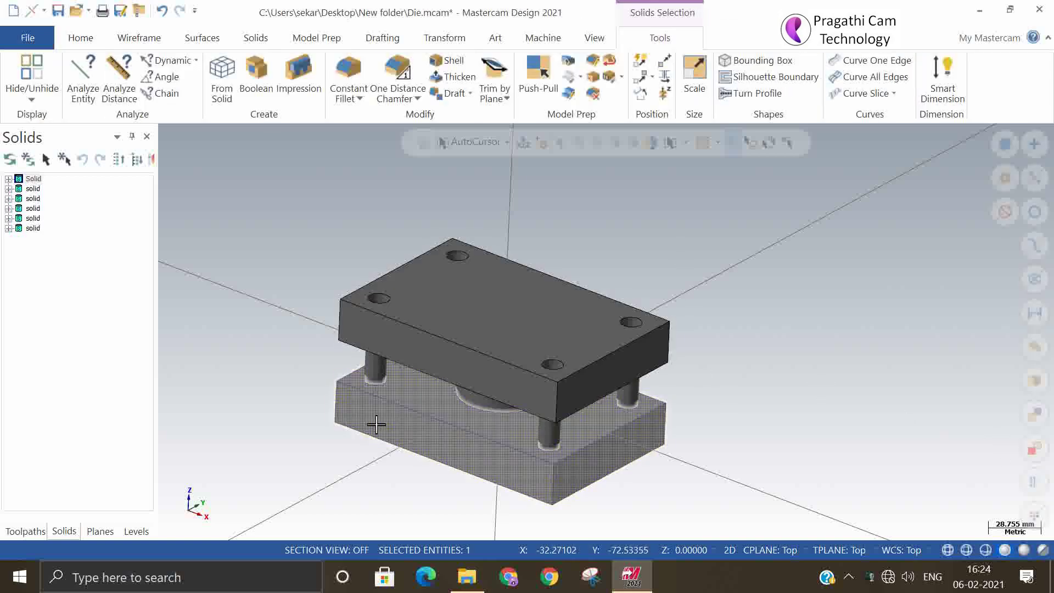
left_click(765, 464)
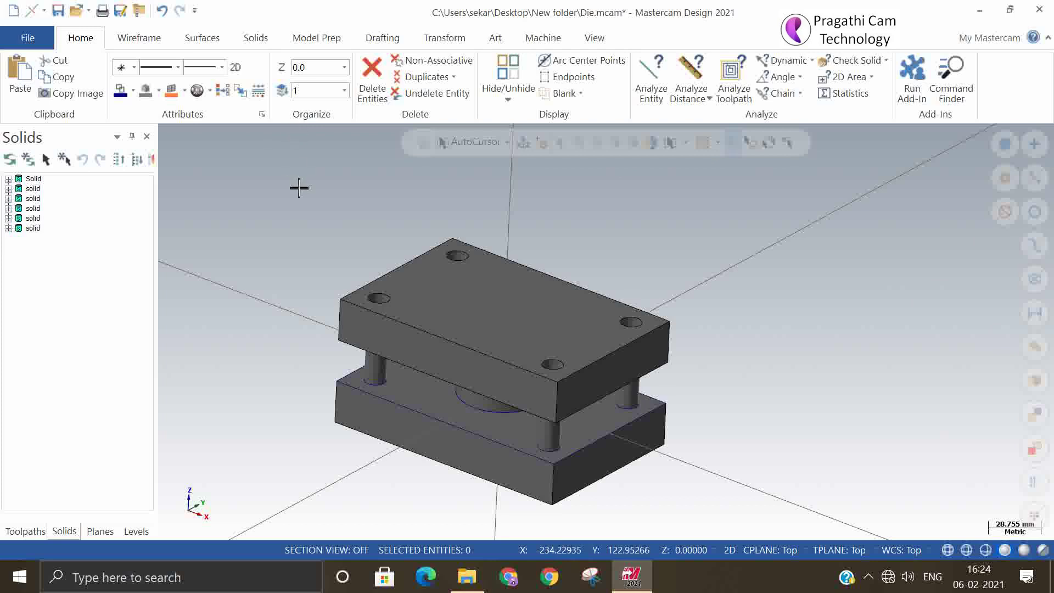
left_click(413, 297)
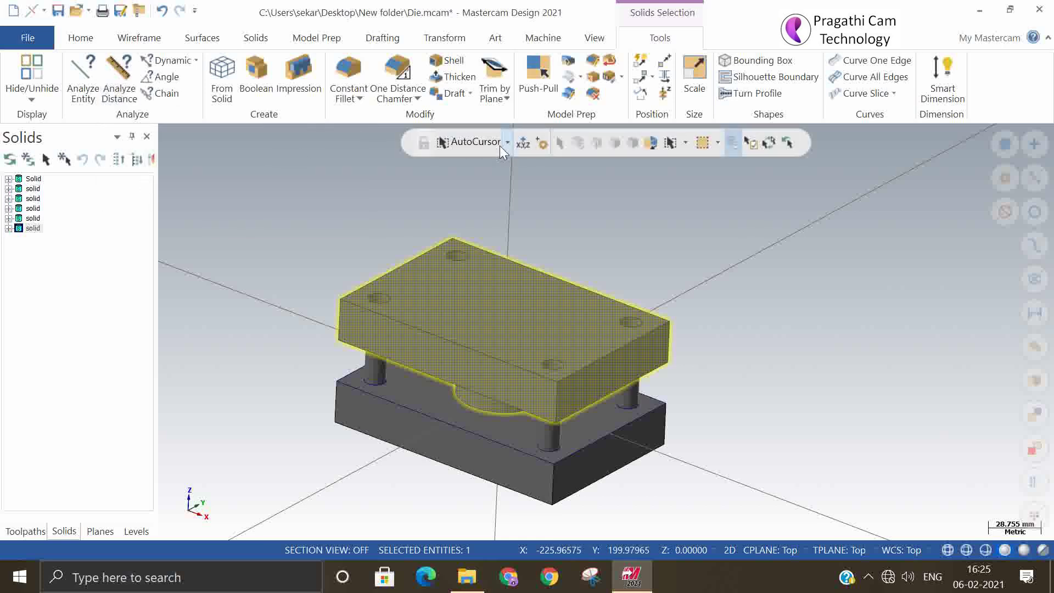
- Move the top die plate onto level 100 and name that level 'puch'
right_click(312, 182)
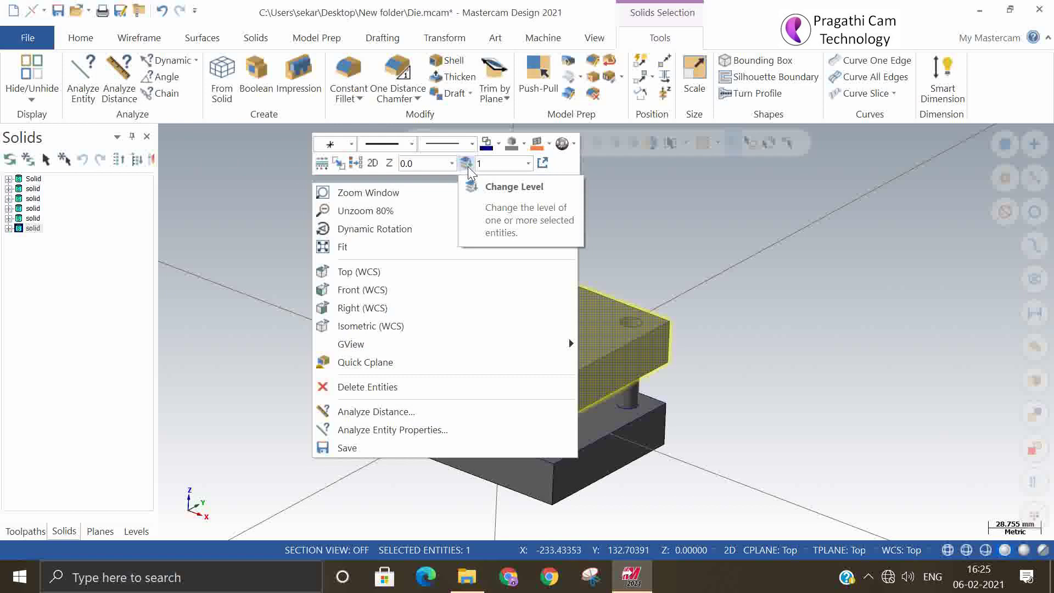
left_click(468, 166)
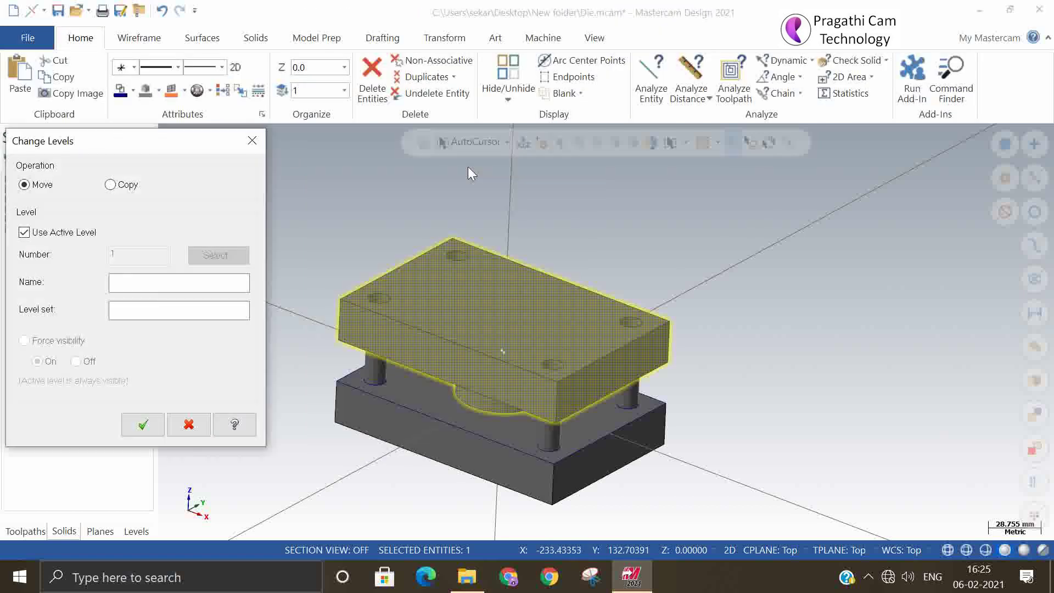
left_click(24, 233)
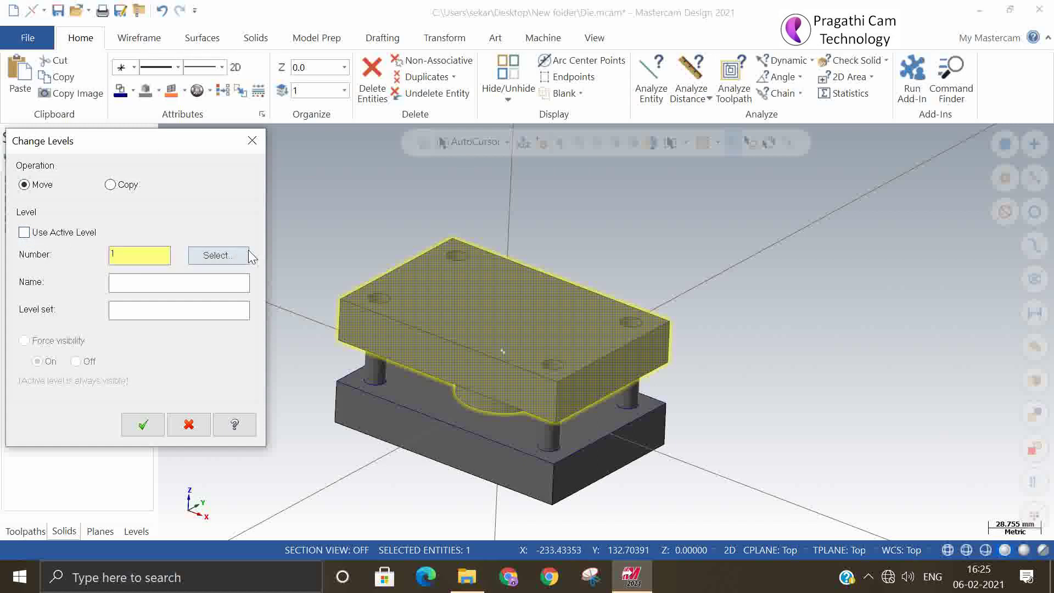
left_click(118, 256)
type("00")
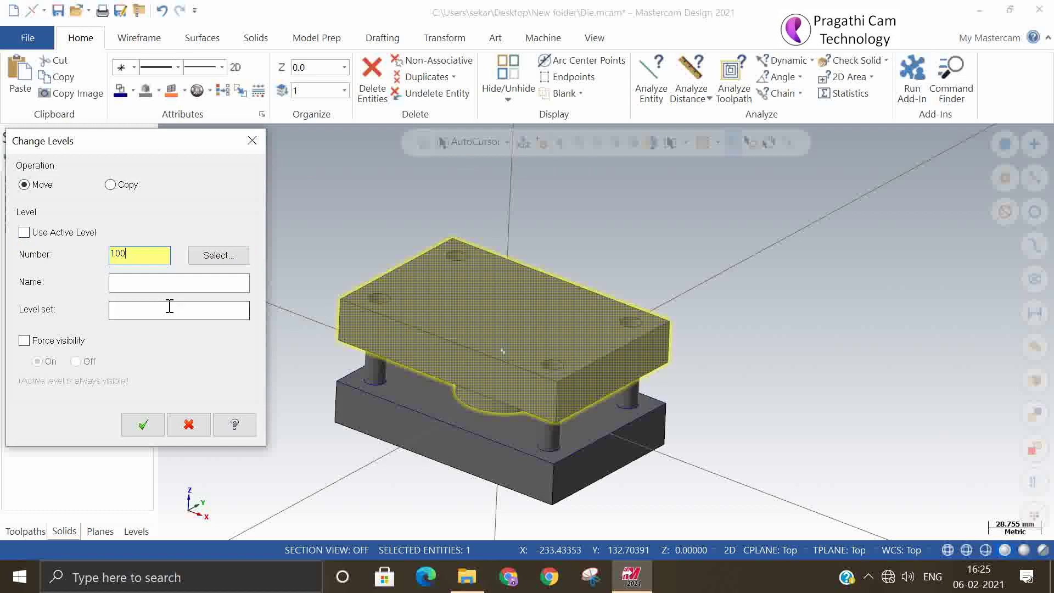
left_click(147, 284)
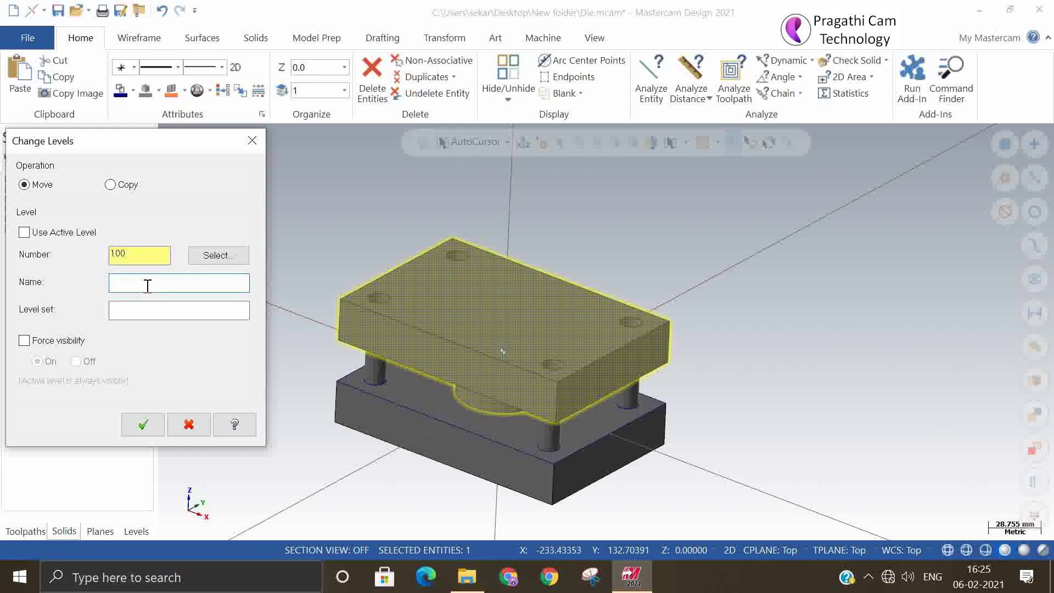
type("puc")
type("h")
key("Return")
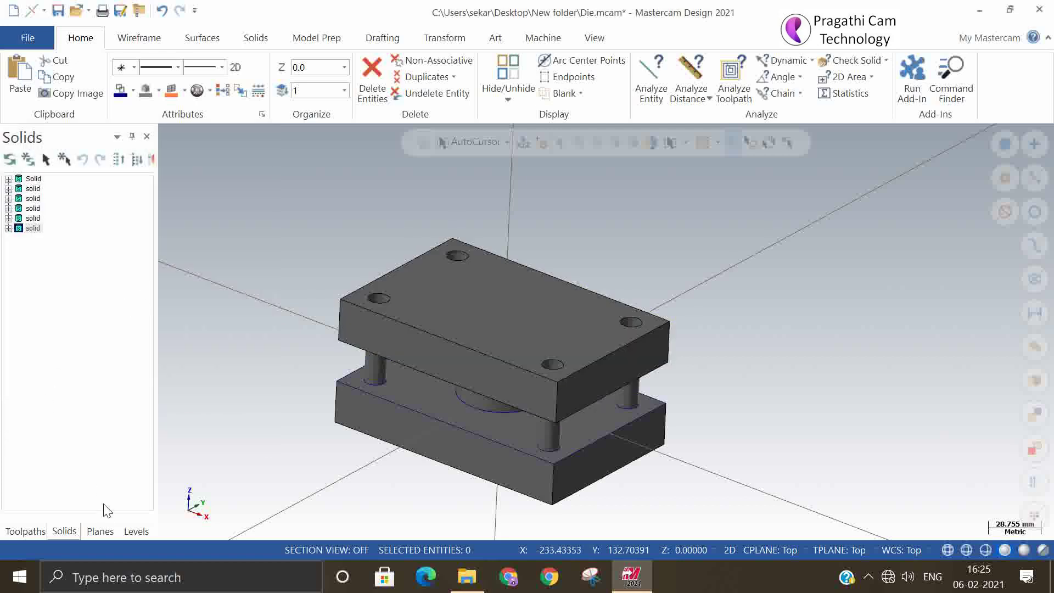
- Open the levels list and toggle level 100 puch's visibility off and on
left_click(127, 531)
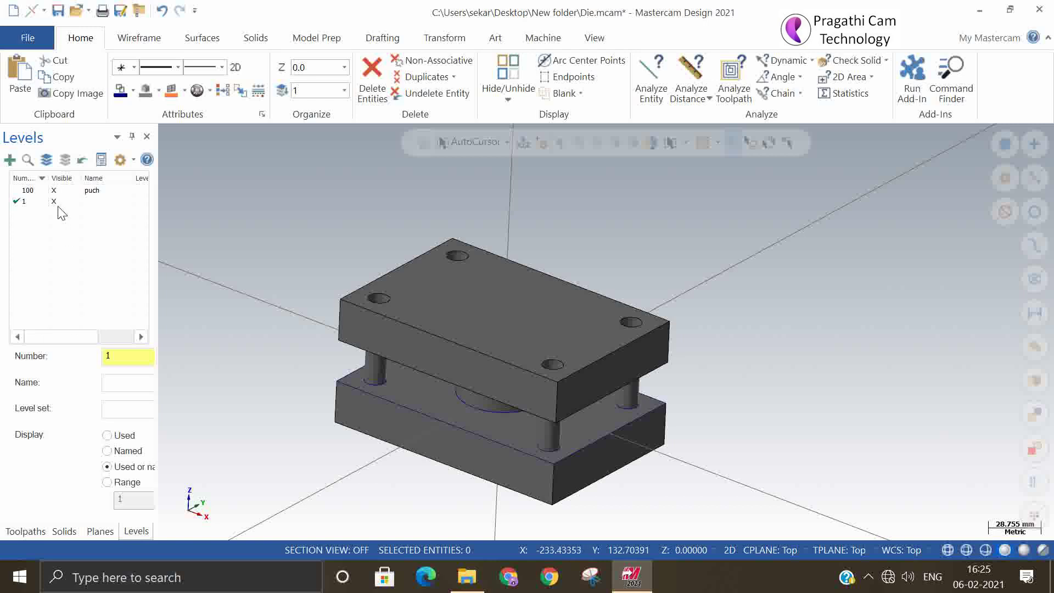
left_click(54, 192)
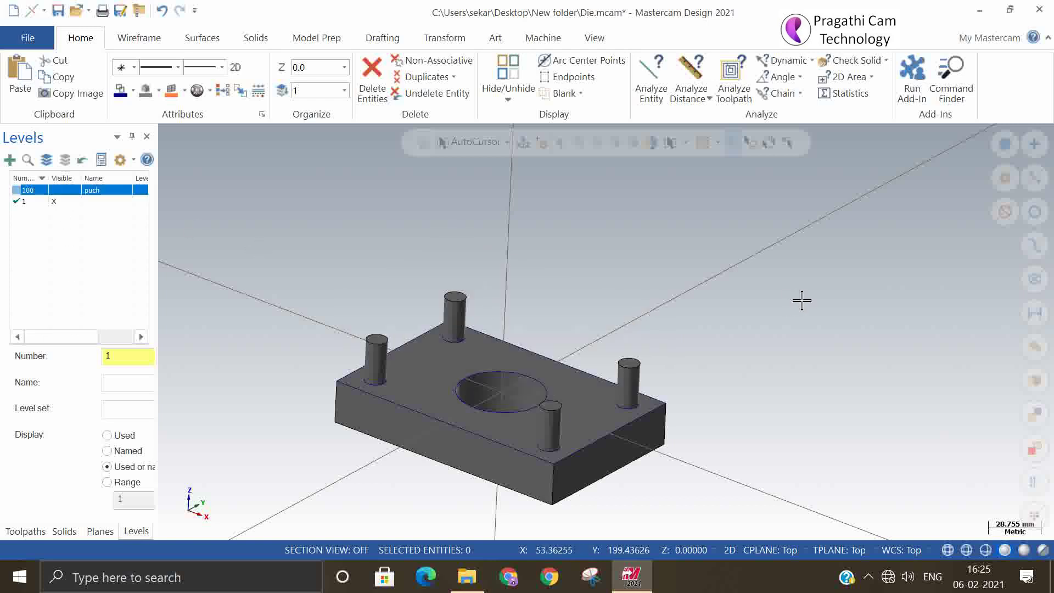
left_click(71, 190)
left_click(72, 191)
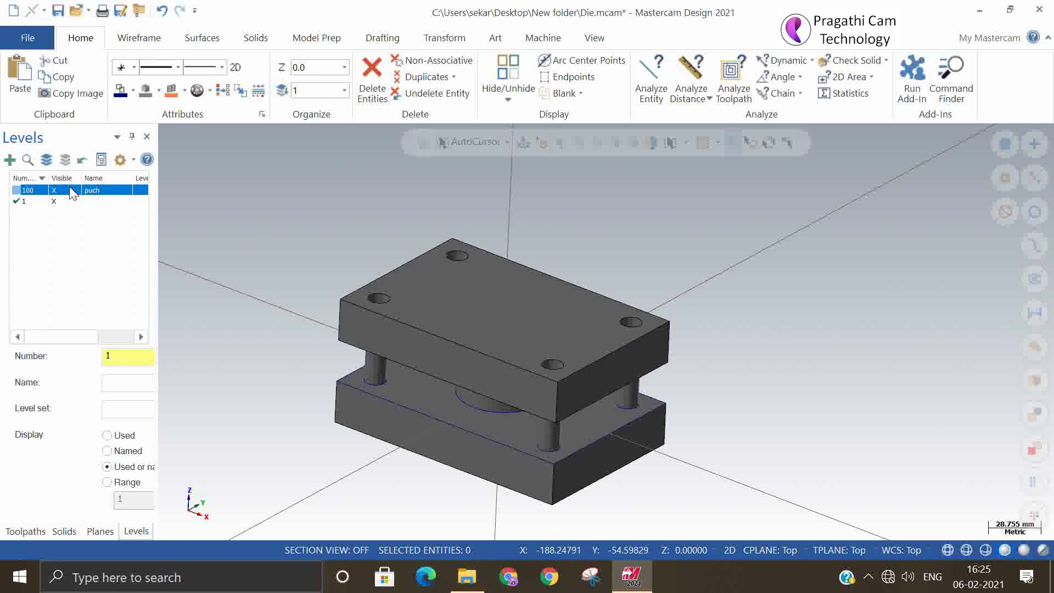
left_click(72, 192)
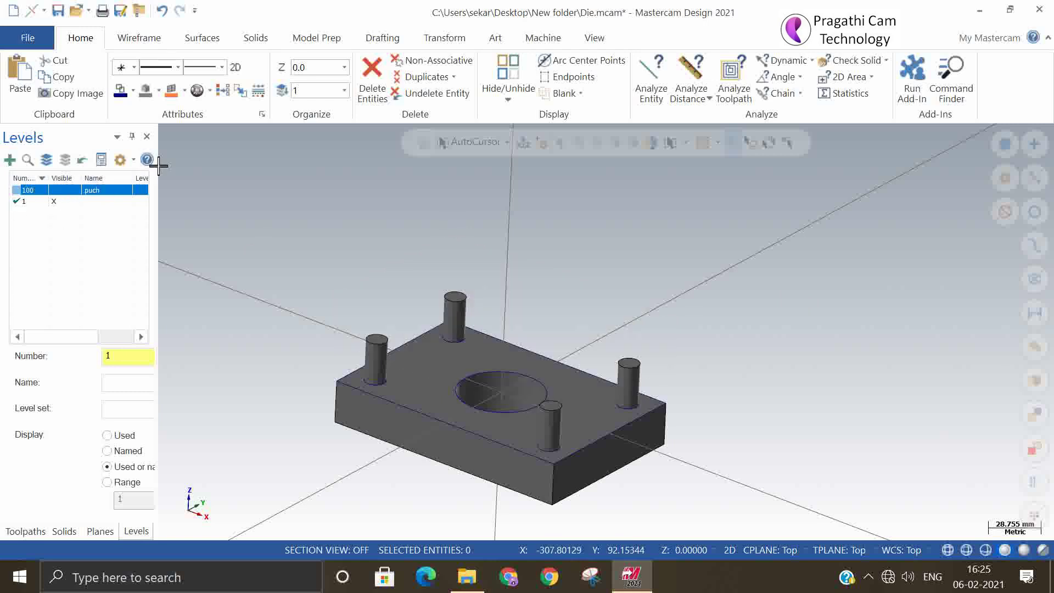
left_click_drag(158, 166, 222, 169)
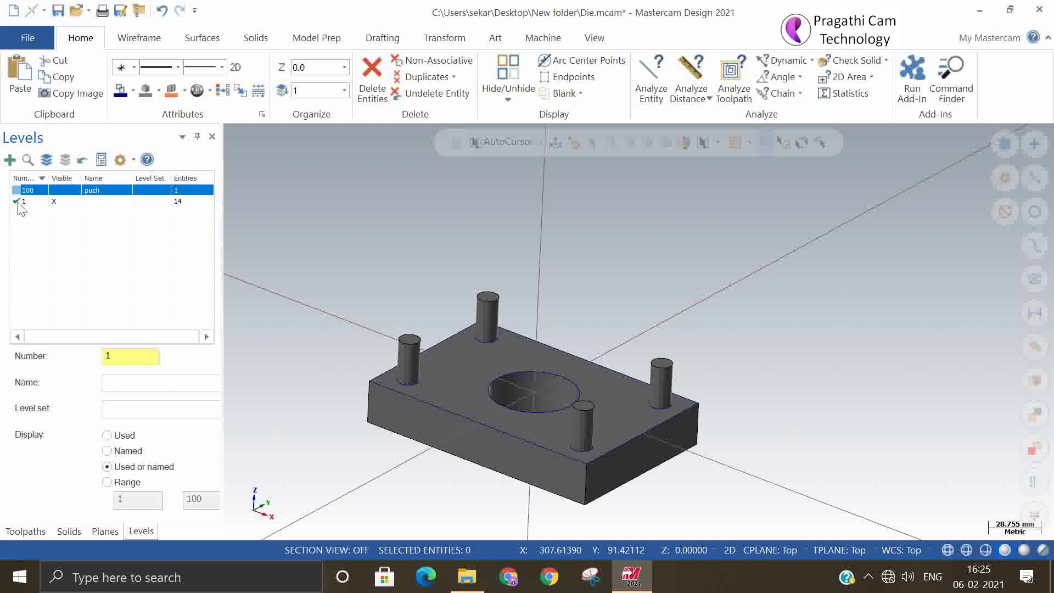
left_click(54, 190)
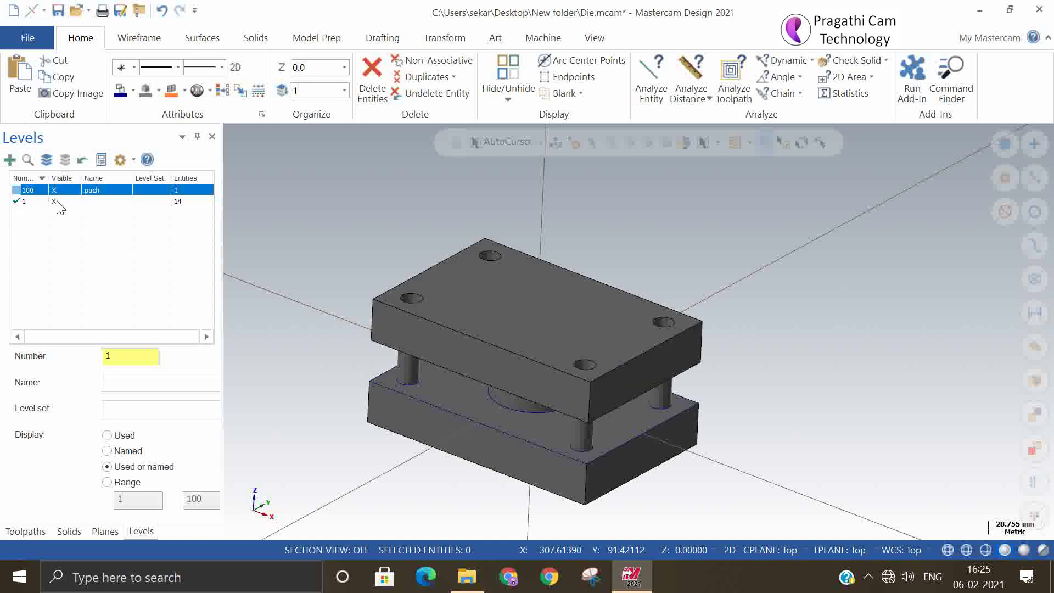
left_click(54, 191)
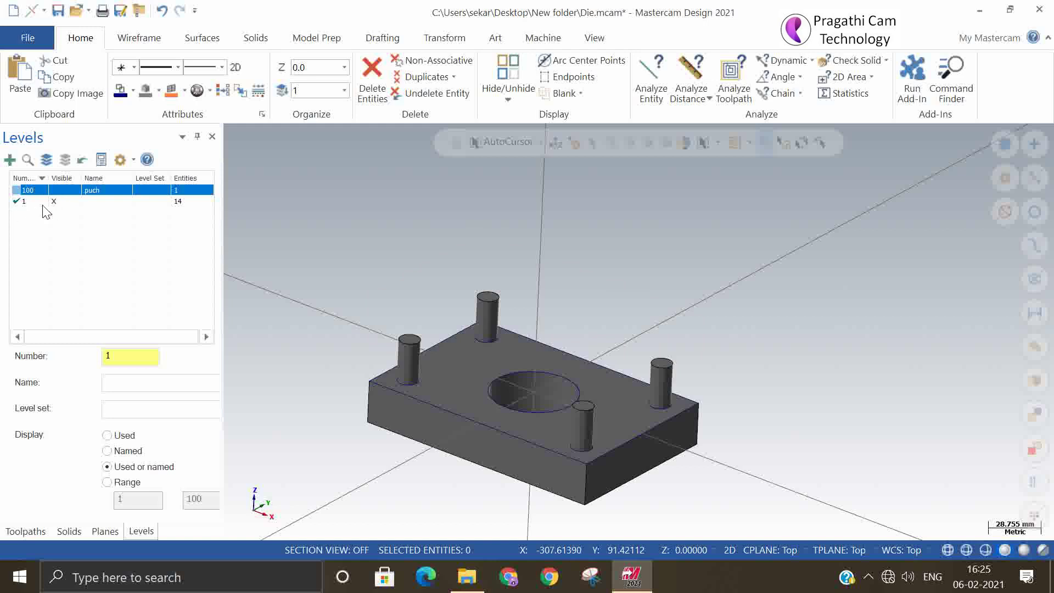
- Make level 1 the current level and hide level 100 puch
left_click(44, 202)
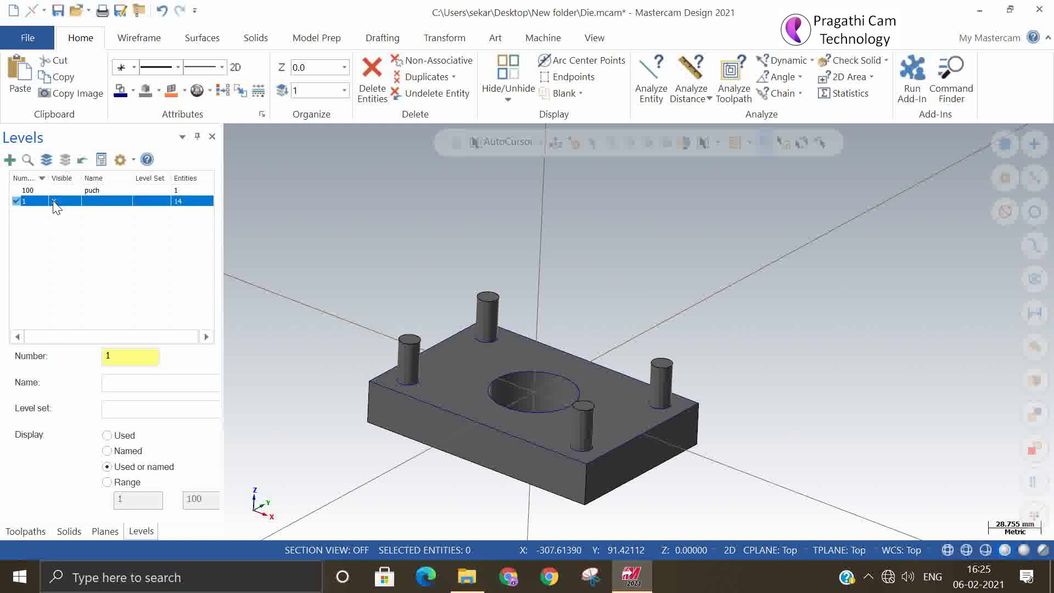
left_click(15, 190)
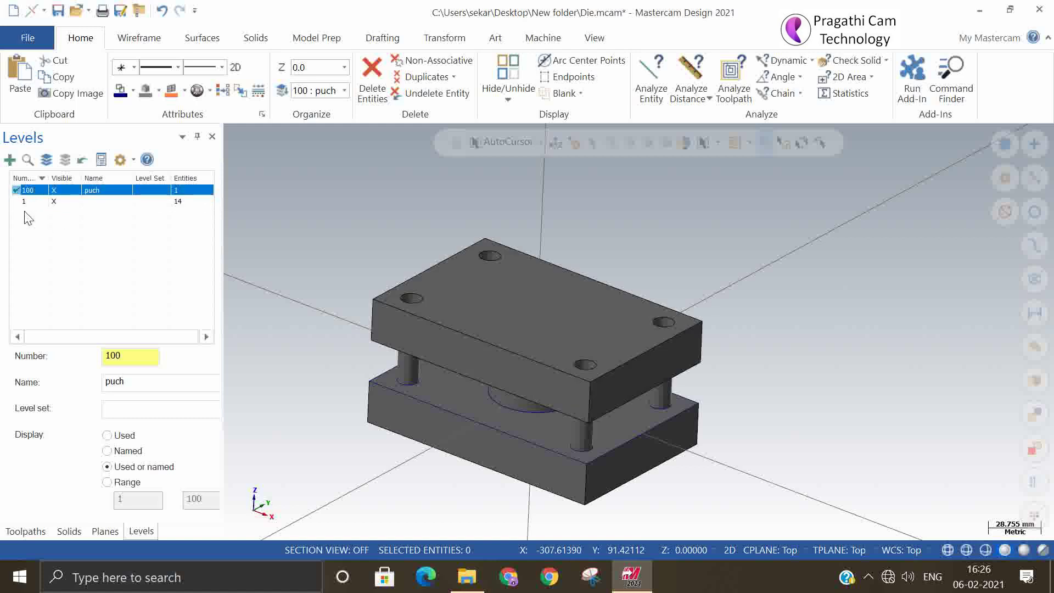
left_click(54, 202)
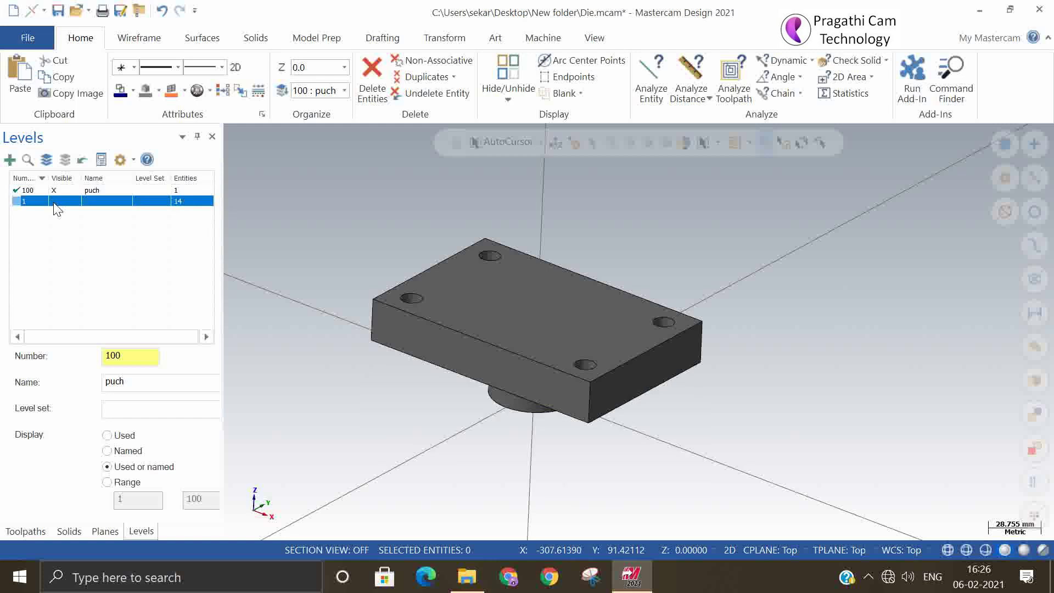
left_click(54, 202)
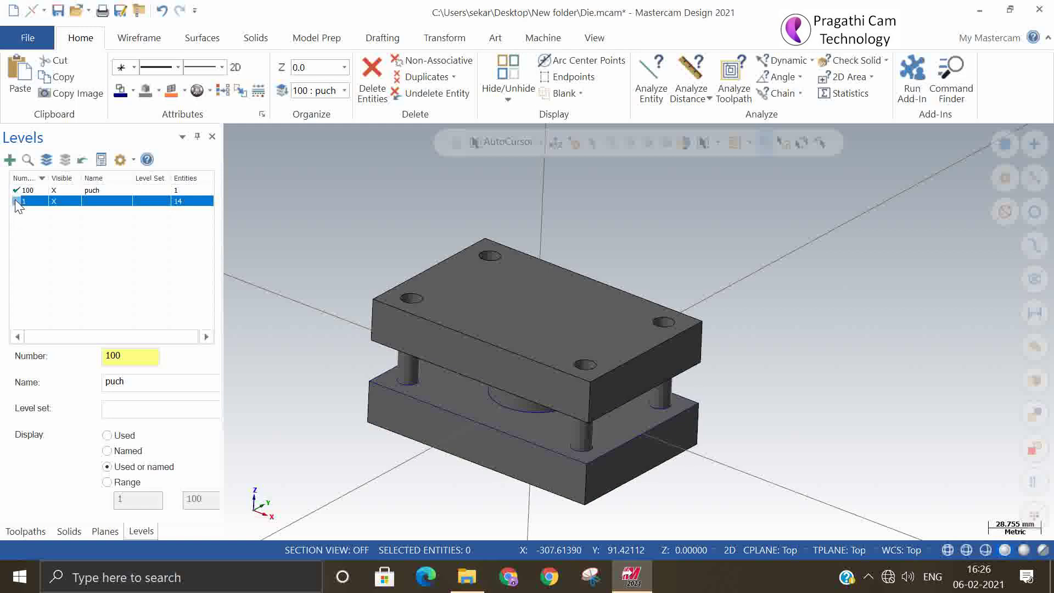
left_click(16, 201)
left_click(54, 190)
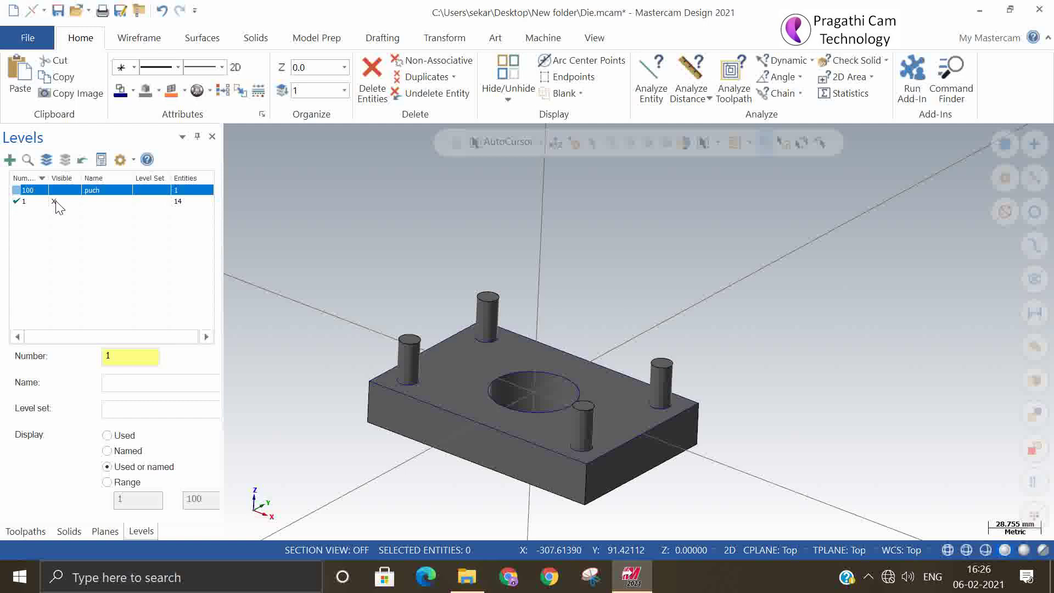
- Select all four guide pins
left_click(408, 356)
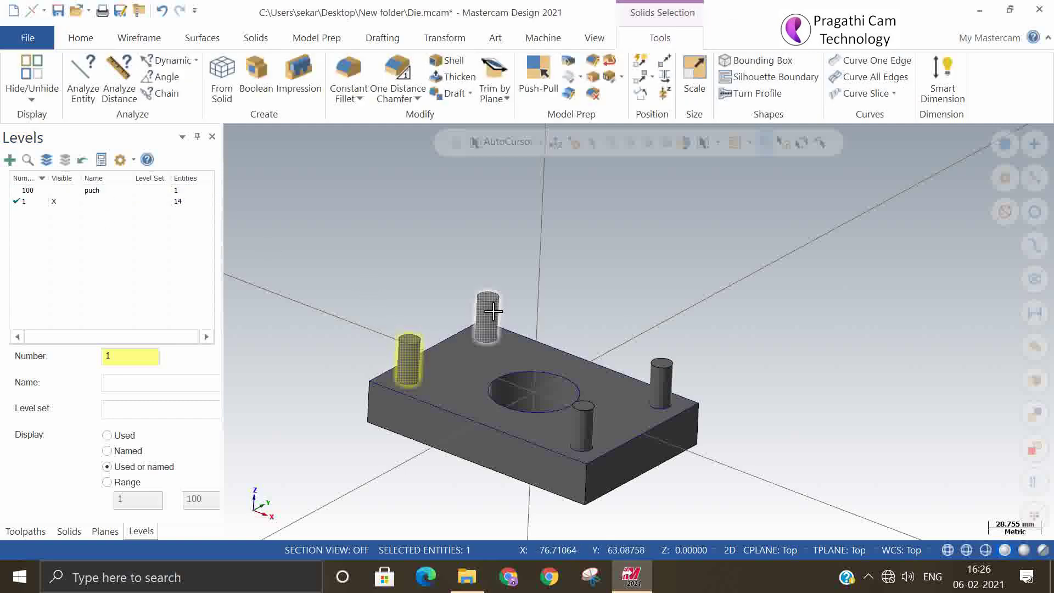
left_click(493, 312)
left_click(661, 378)
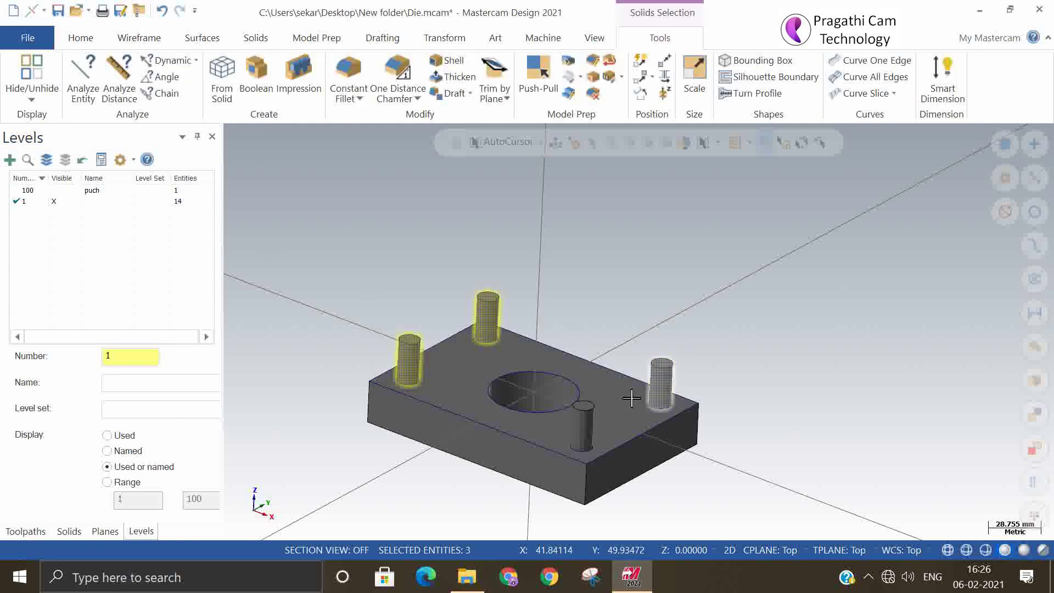
left_click(580, 418)
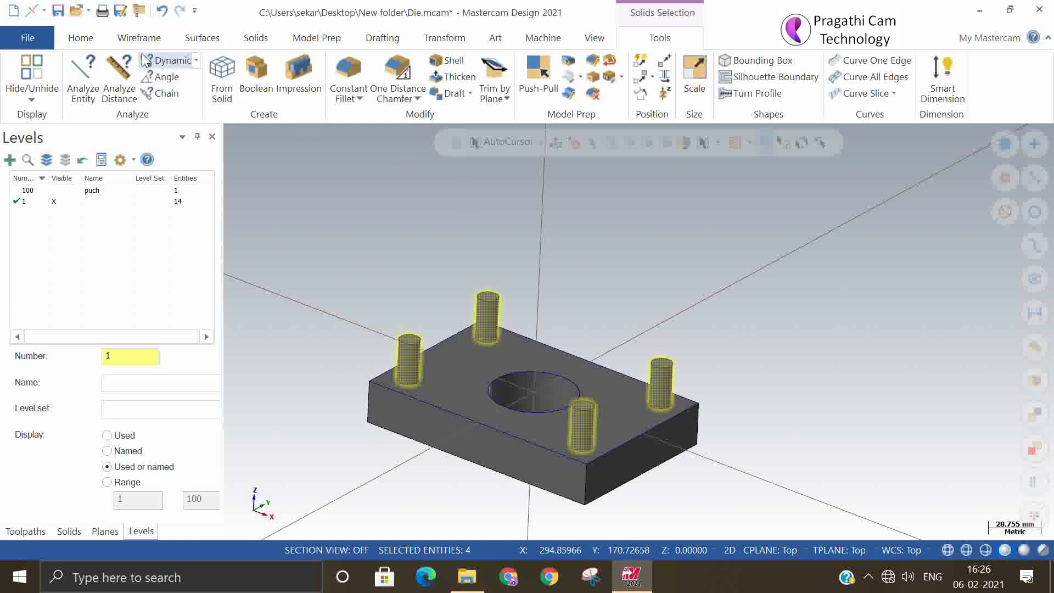
- Move the selected pins to level 200 named 'Guide pin'
left_click(83, 38)
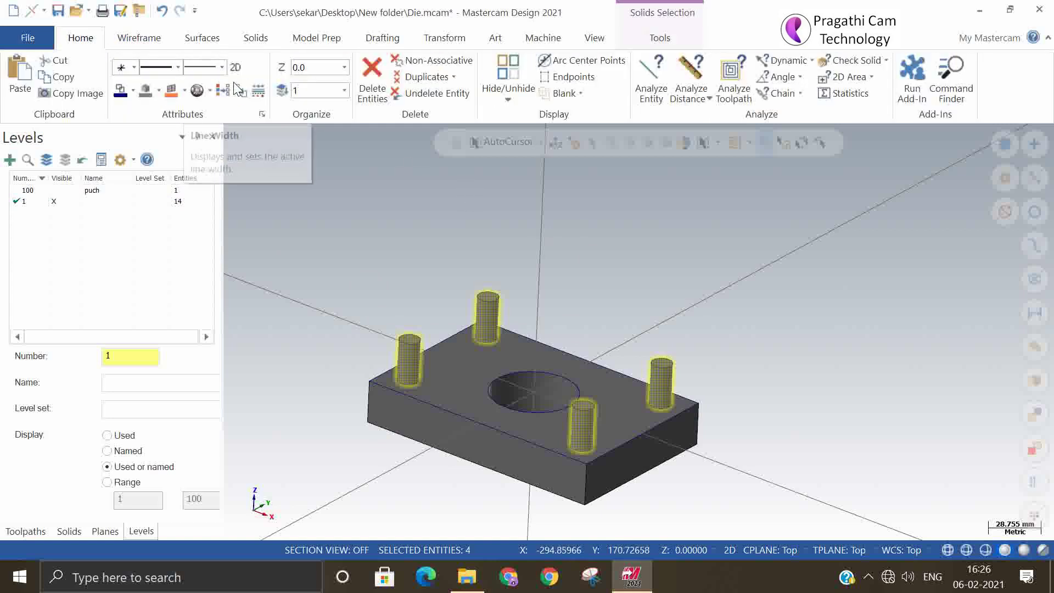
left_click(282, 90)
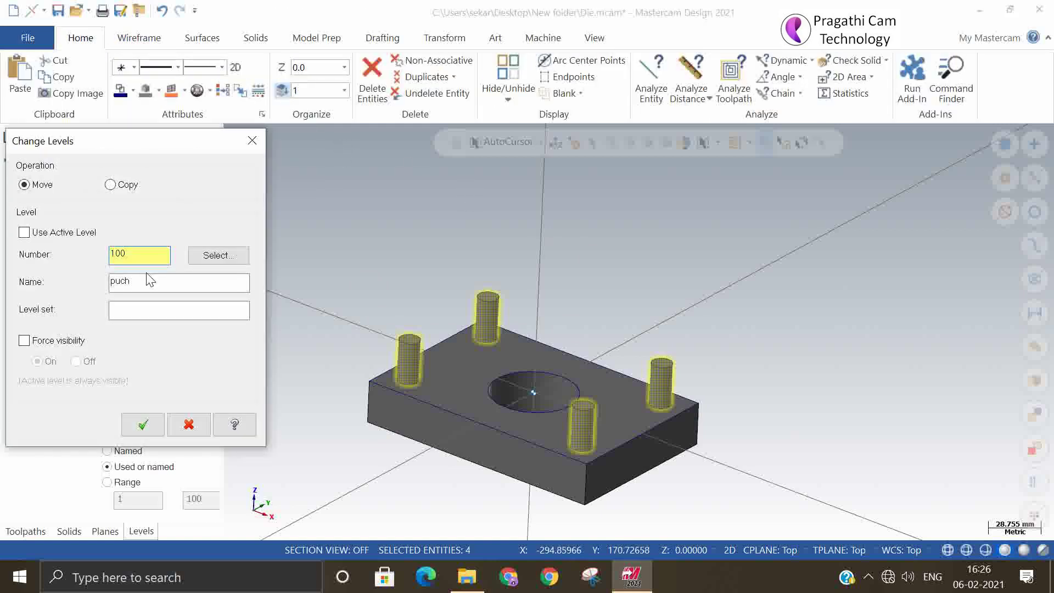
left_click_drag(137, 253, 42, 253)
type("200")
left_click(136, 281)
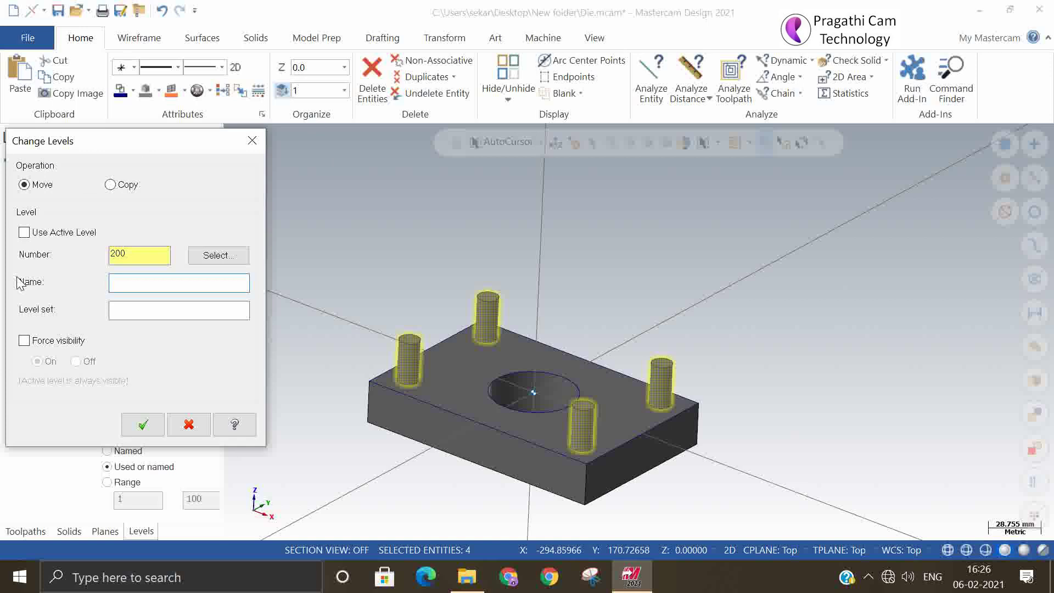
type("Gui")
type("de pi")
type("n")
left_click(143, 424)
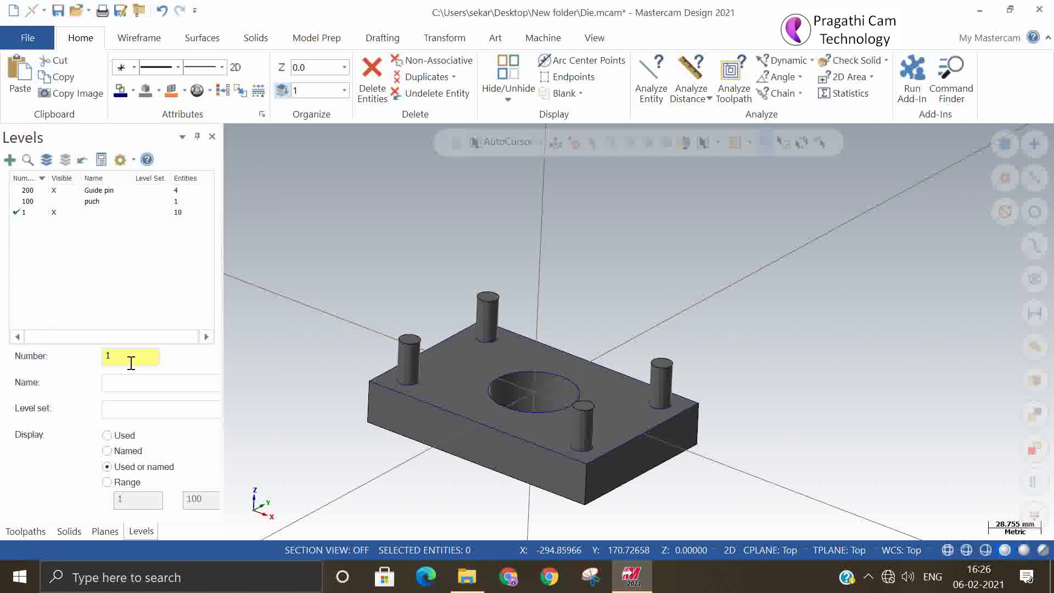
- Hide level 200, then move the die block to level 300 named 'Die plate'
left_click(54, 190)
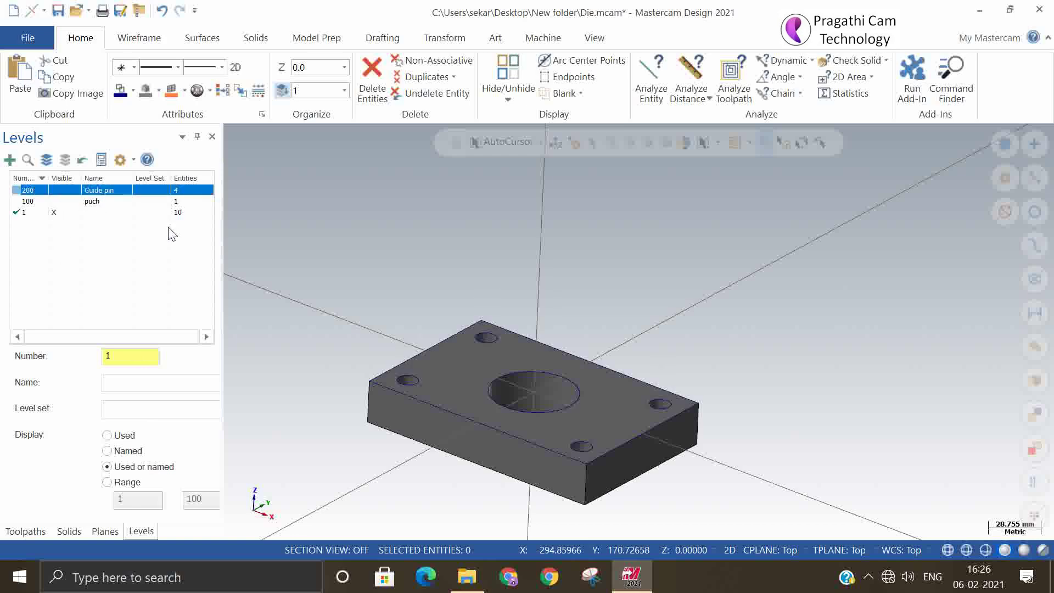
left_click(478, 394)
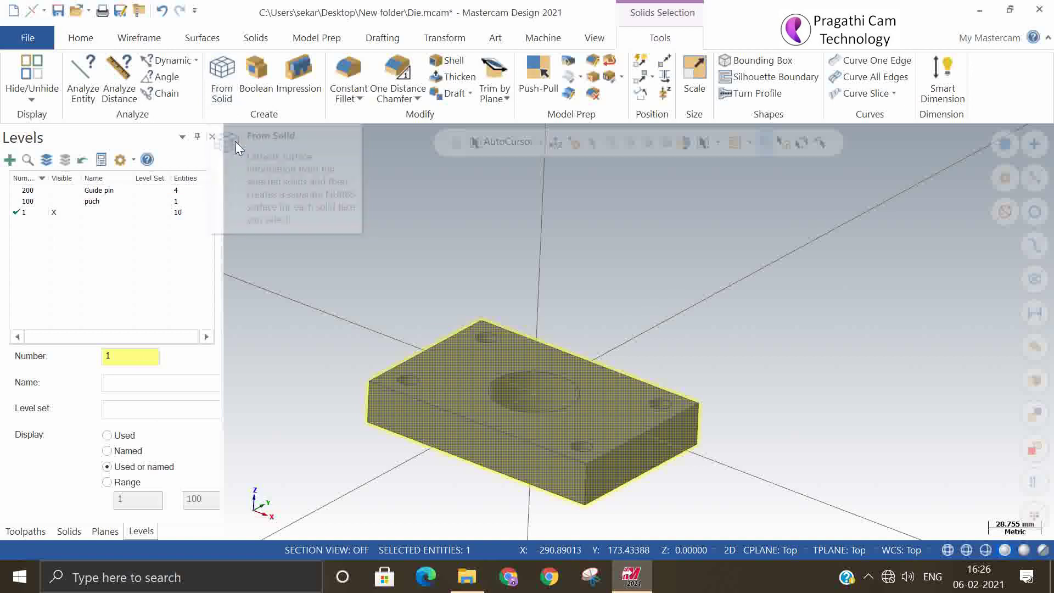
left_click(82, 40)
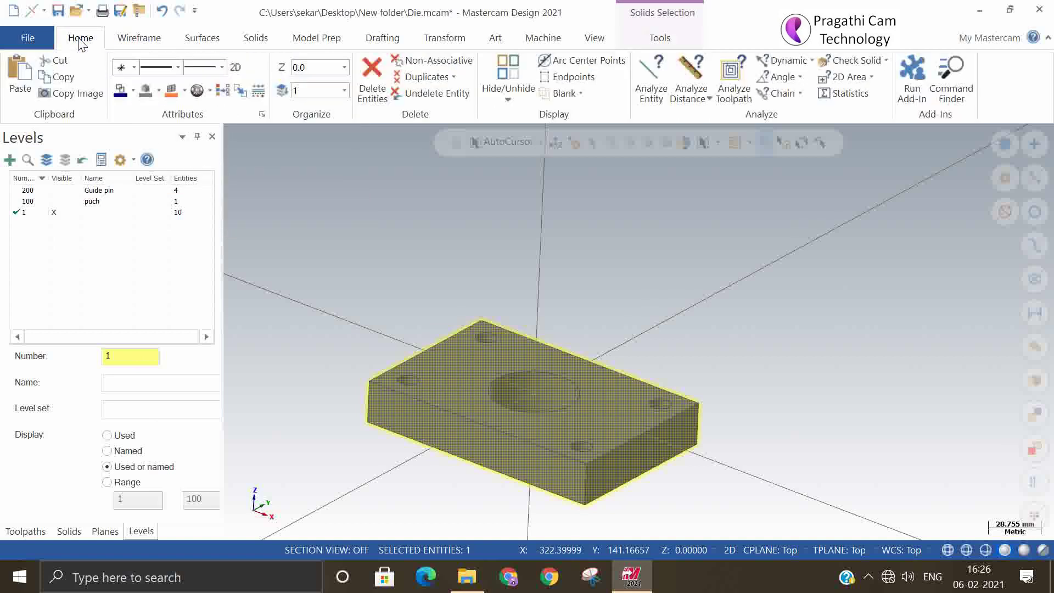
left_click(282, 90)
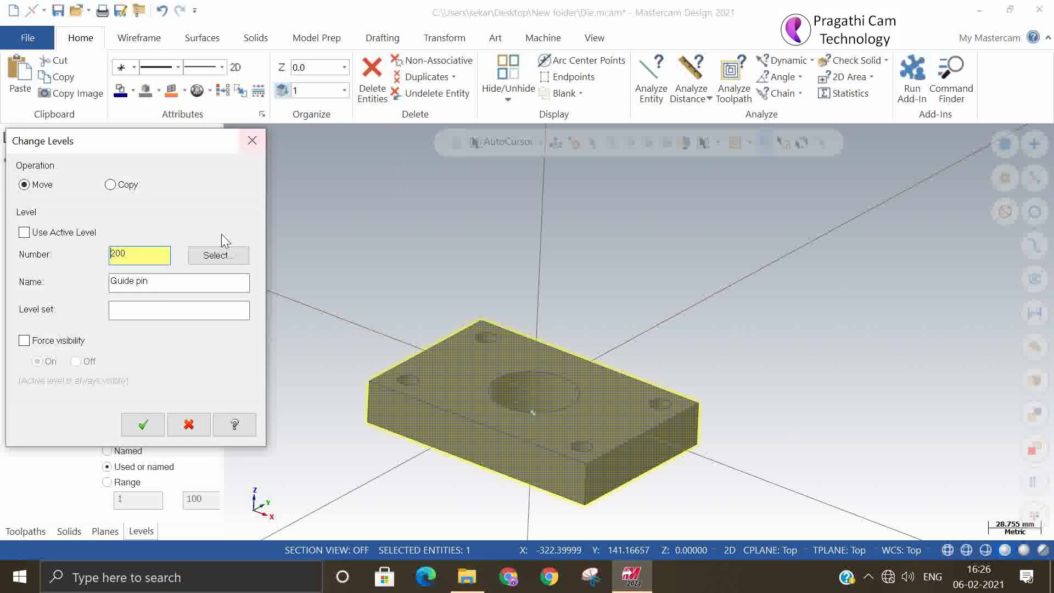
double_click(128, 256)
type("0")
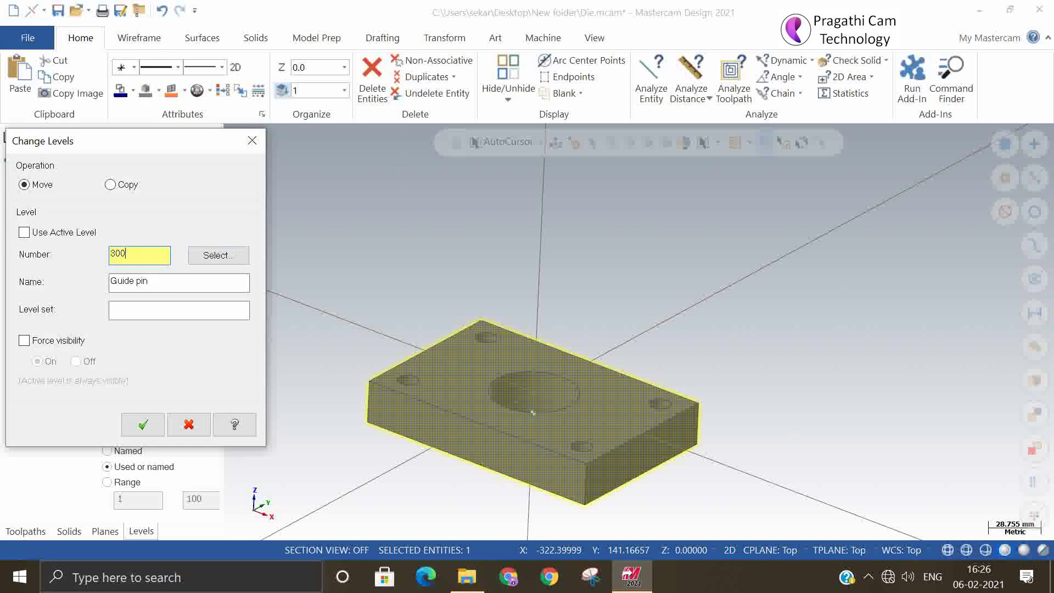
key("Tab")
key("BackSpace")
type("Di")
type("eplat")
type("e")
left_click(126, 283)
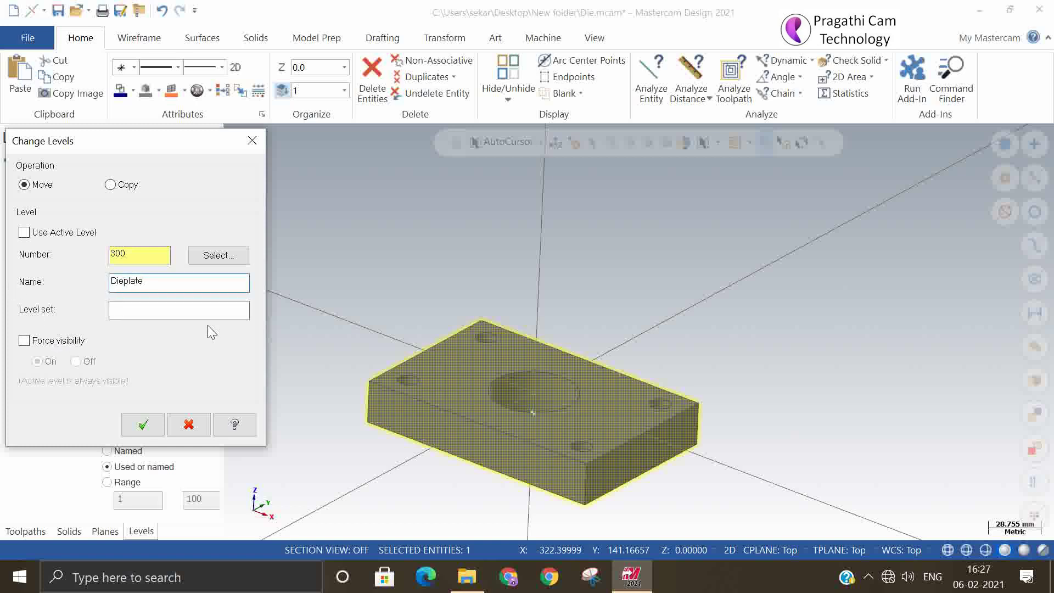
left_click(149, 428)
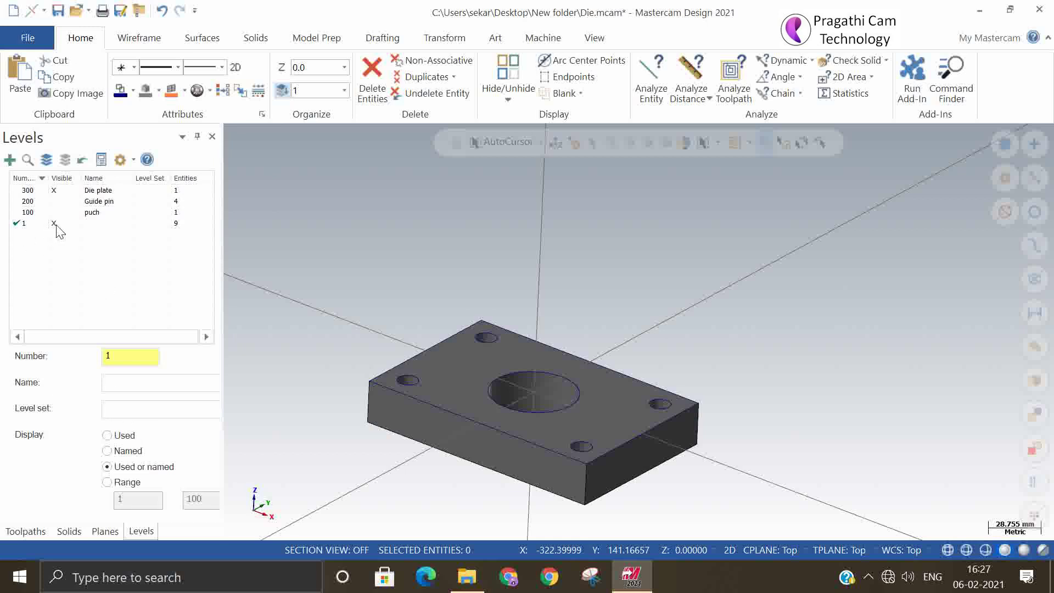
- Rename level 1 to 'Wireframe' and make level 300 'Die plate' the current level
double_click(92, 223)
left_click(54, 190)
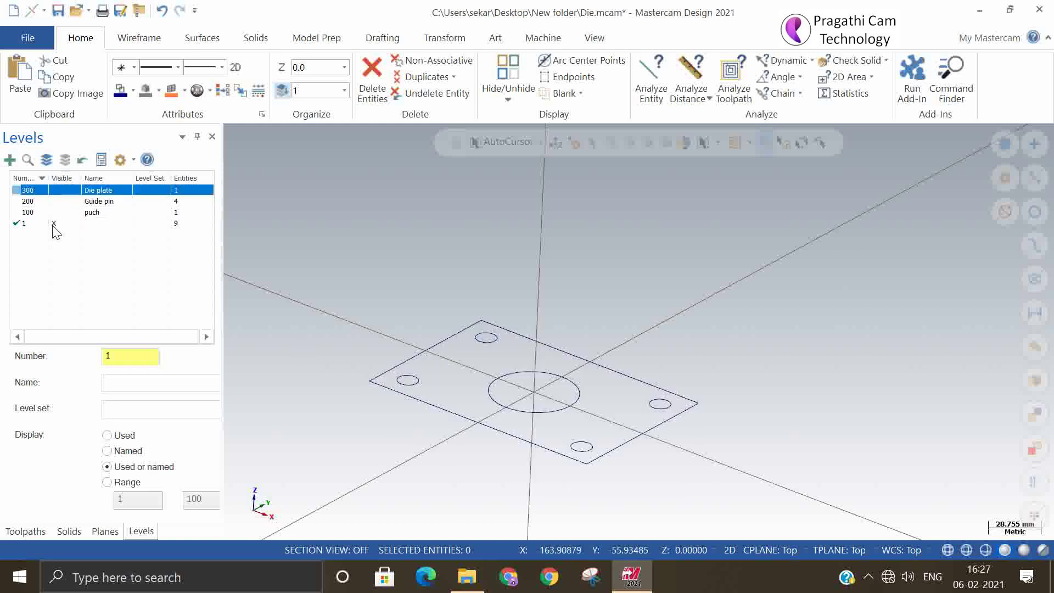
left_click(97, 224)
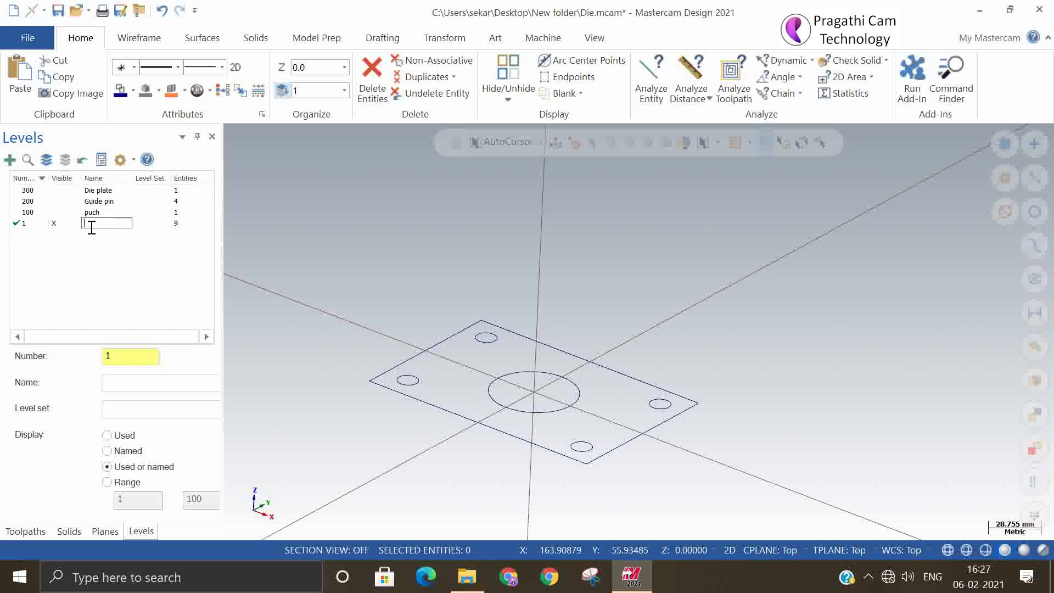
type("Wirefr")
type("ame")
left_click(48, 271)
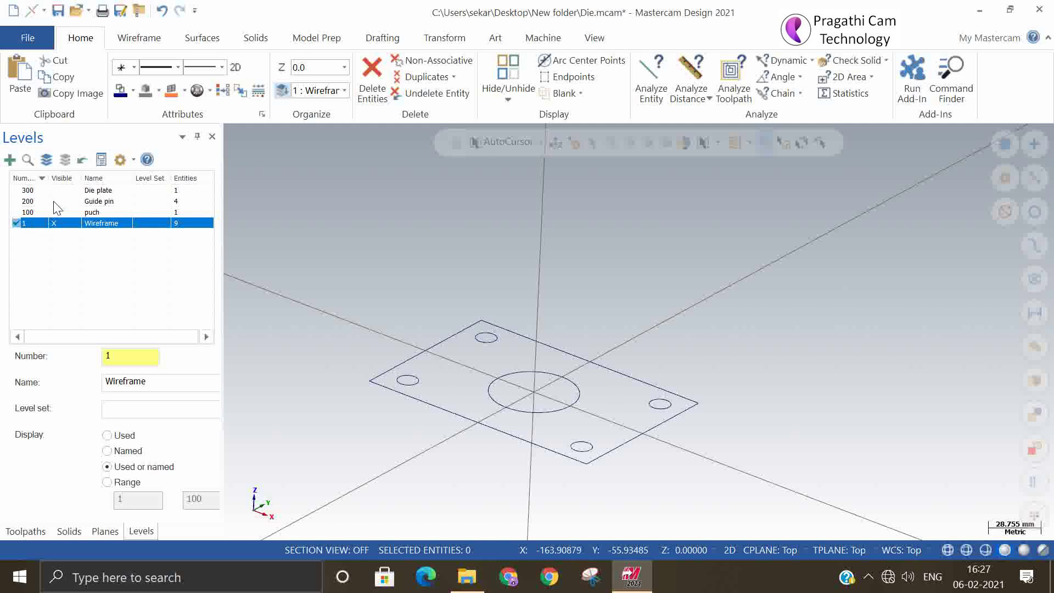
left_click(26, 191)
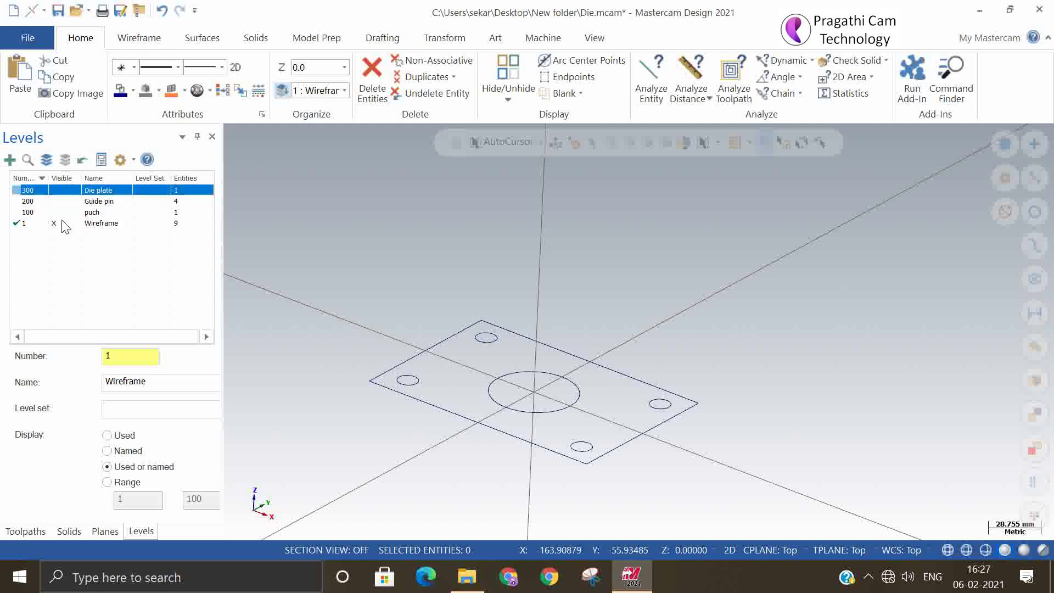
left_click(62, 226)
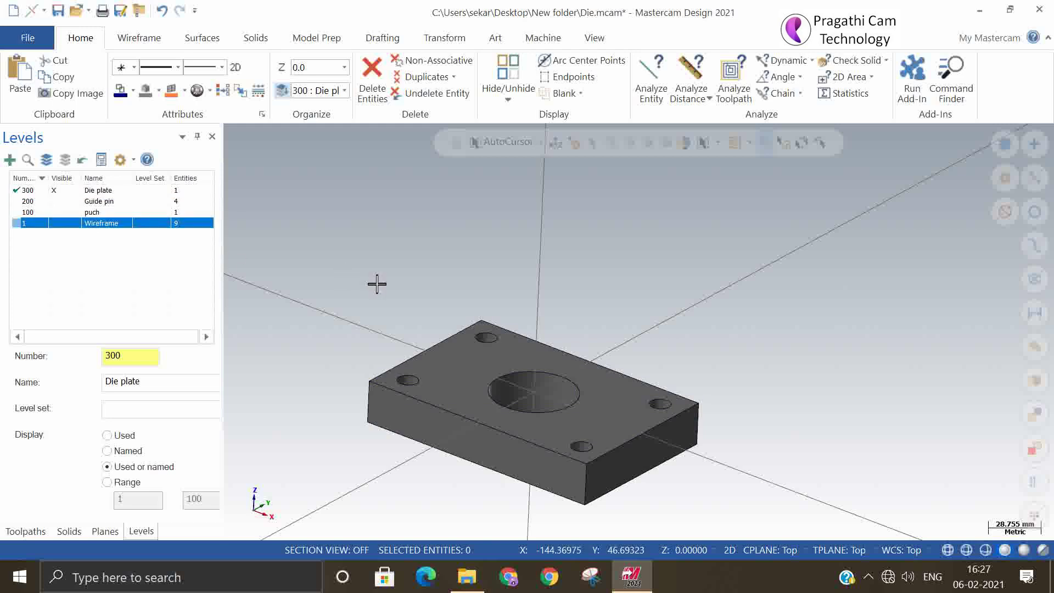
- Switch to Isometric (WCS) view and show levels 200 Guide pin and 100 puch
right_click(828, 238)
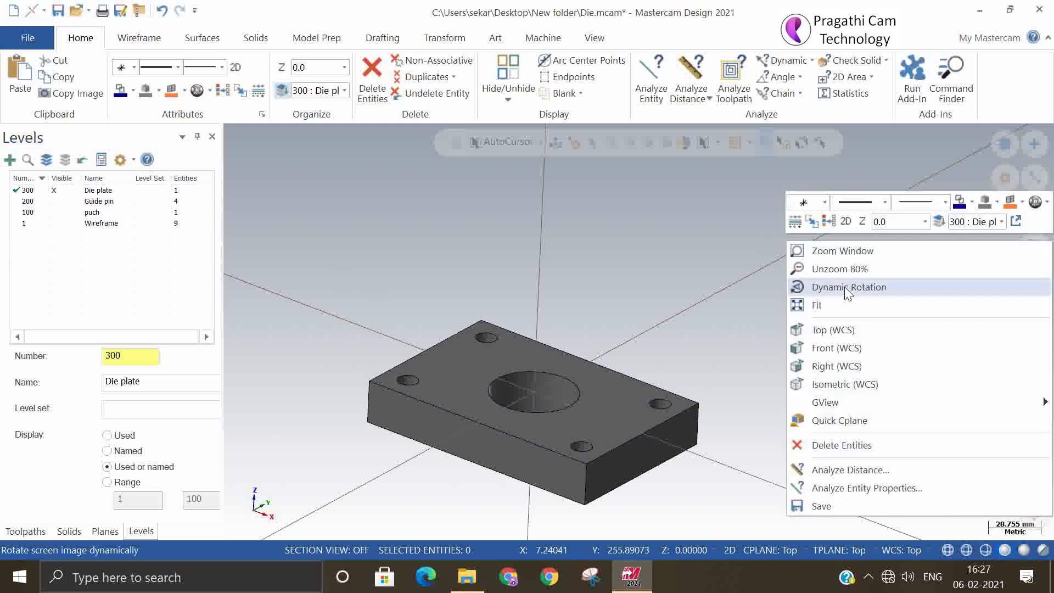
left_click(840, 384)
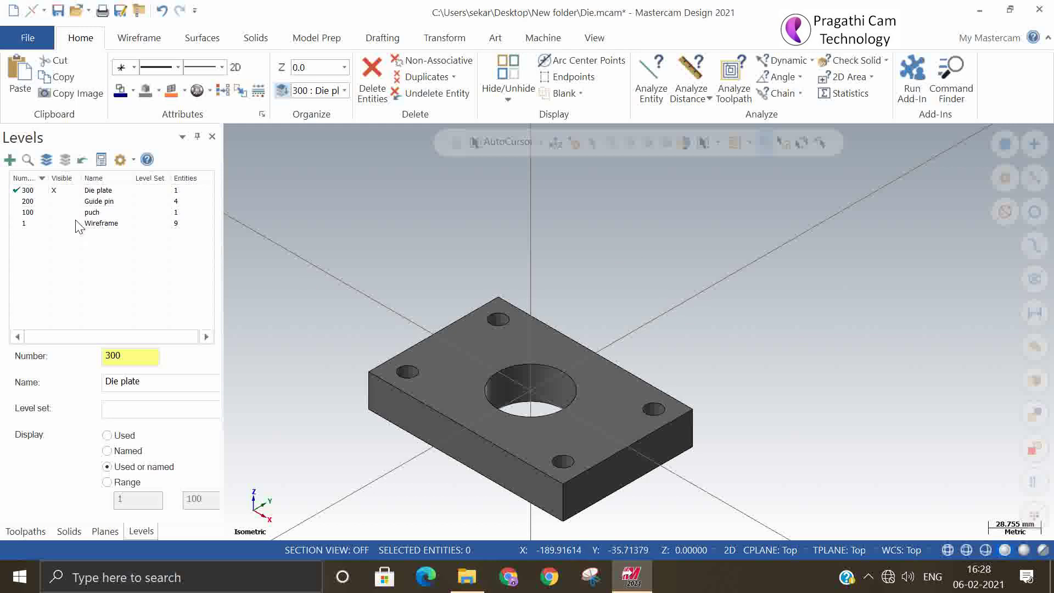
left_click(54, 201)
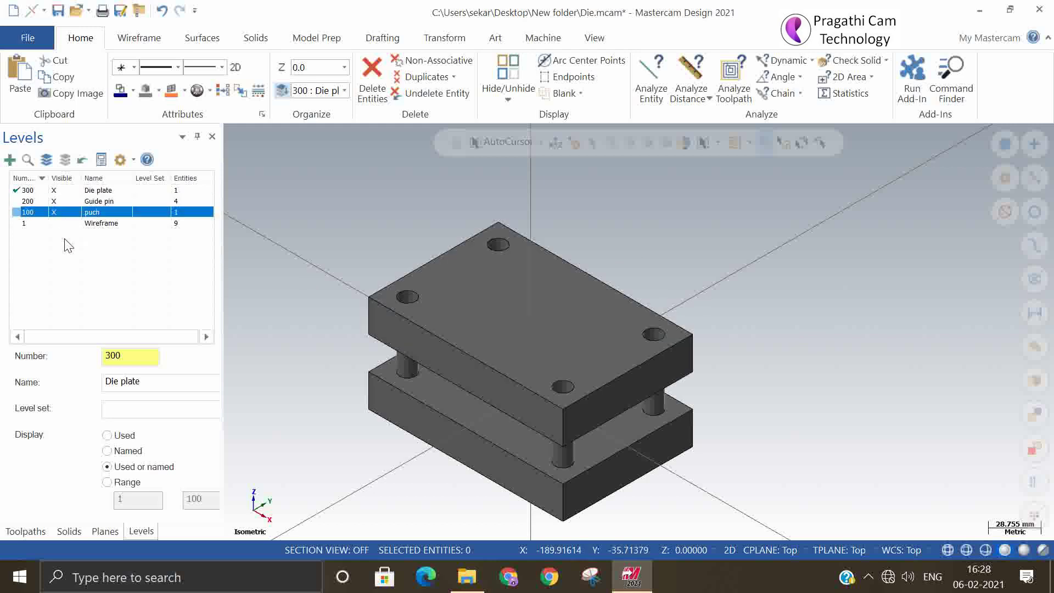
left_click(62, 223)
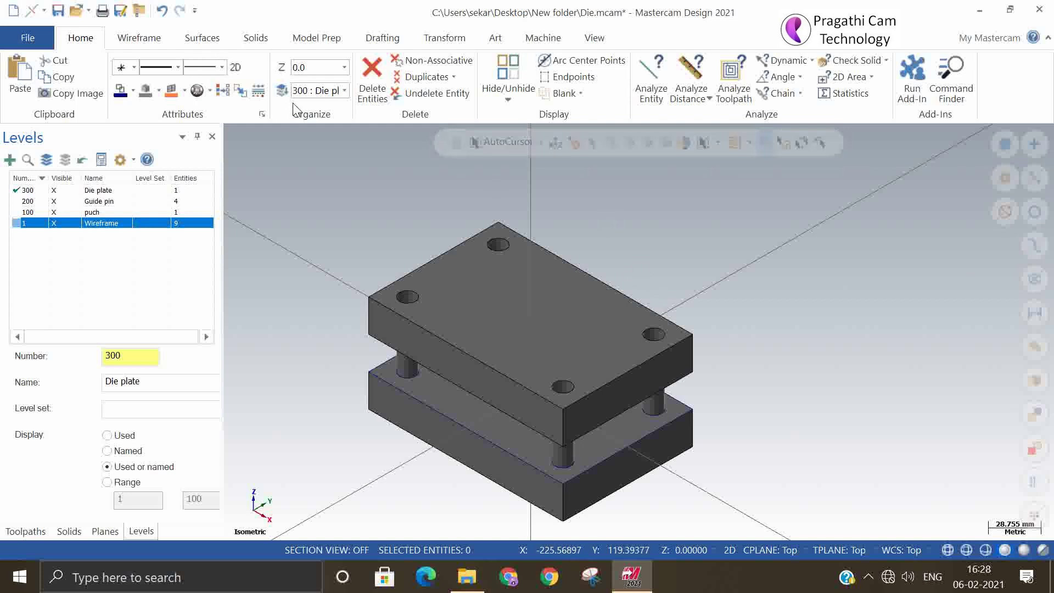
left_click(283, 91)
left_click(559, 246)
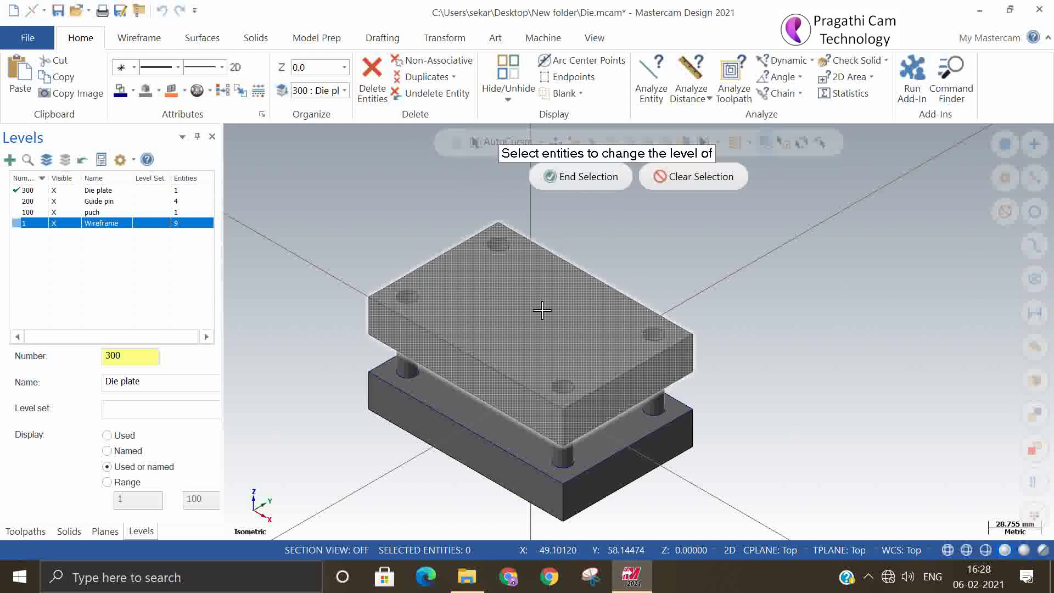
left_click(584, 181)
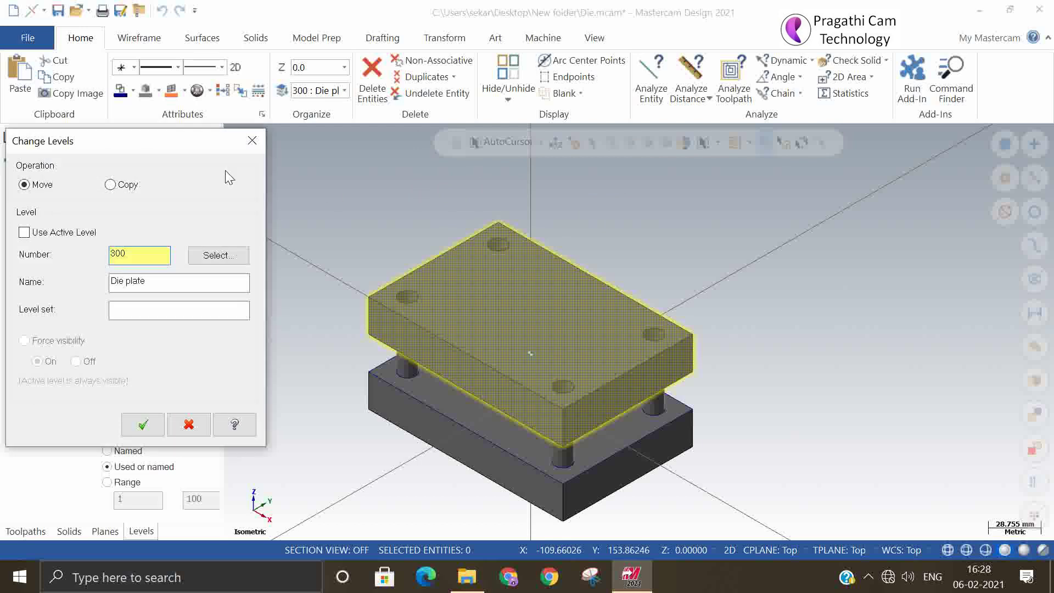
left_click(111, 185)
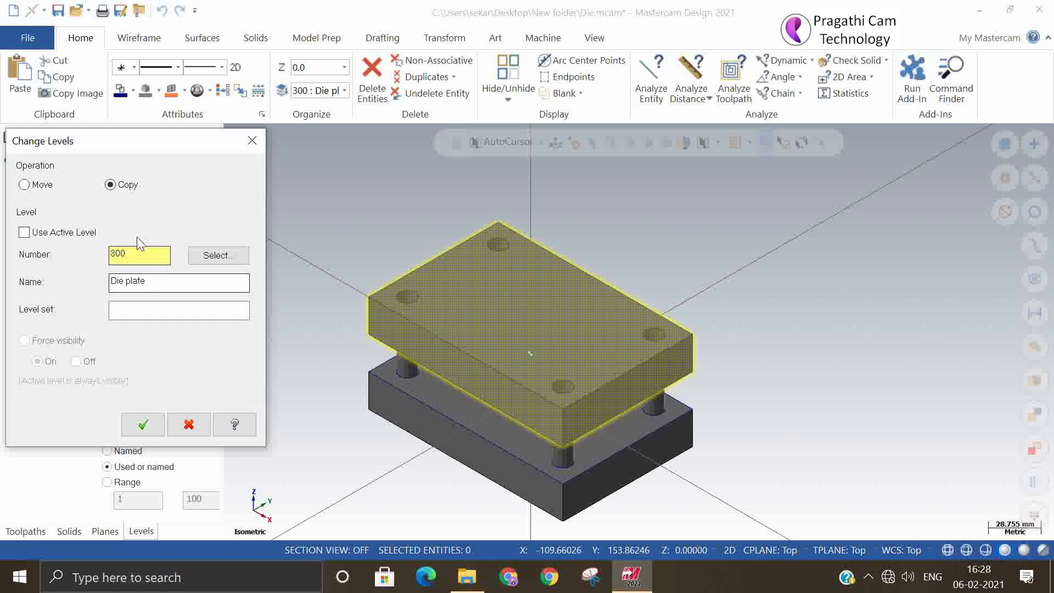
left_click(25, 185)
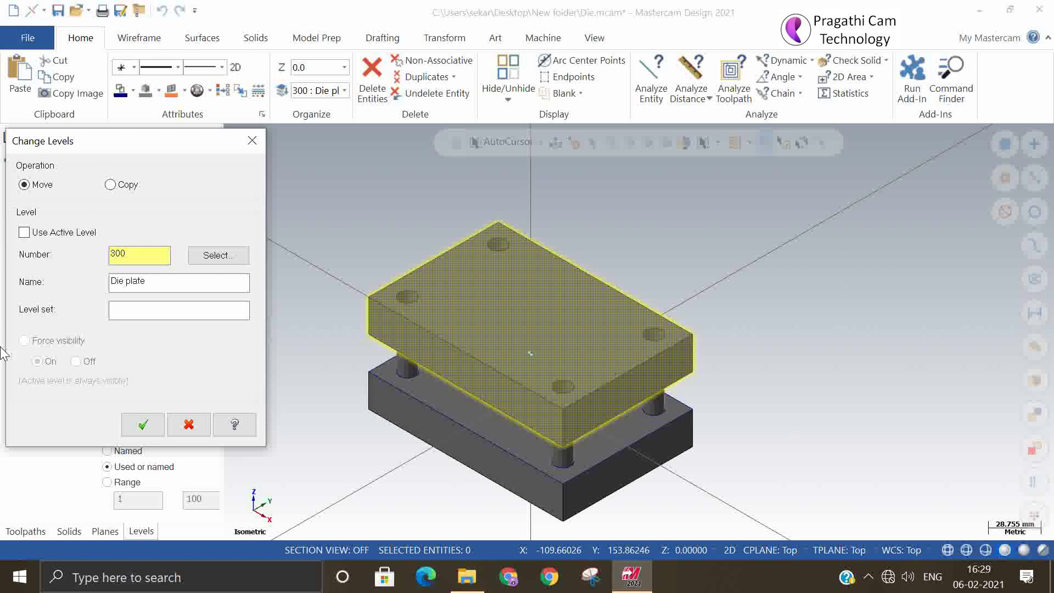
left_click(189, 425)
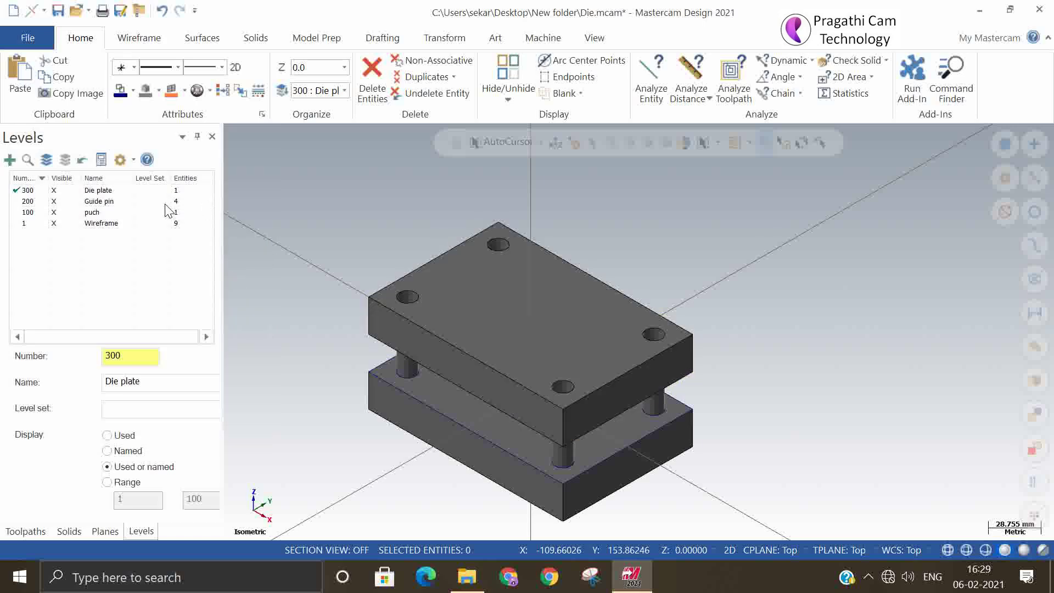
scroll(763, 384, "down", 1)
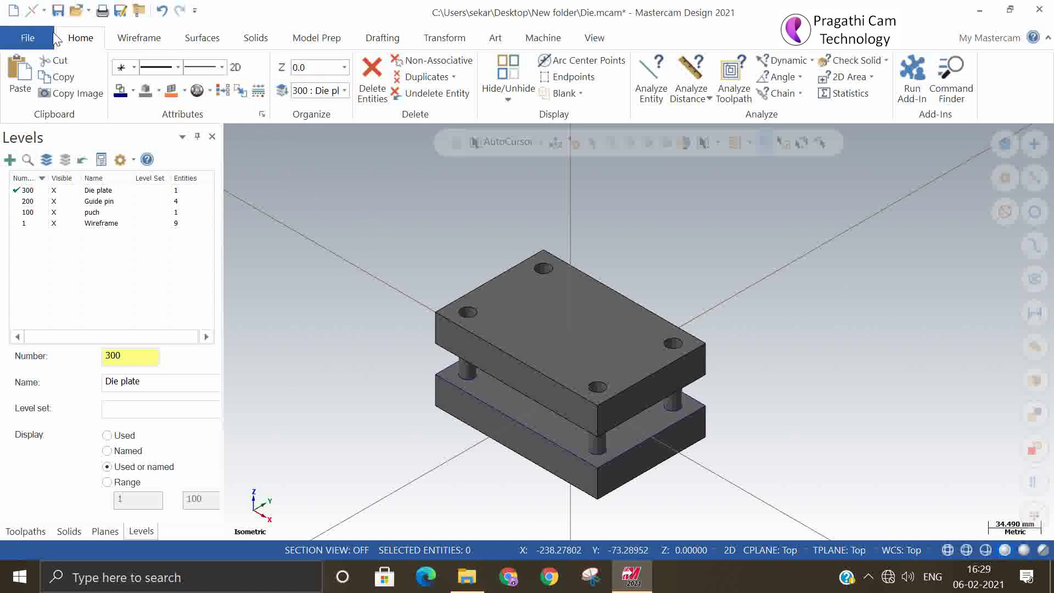
- Start a new file without saving Die.mcam and build a trial solid block from the origin
left_click(13, 10)
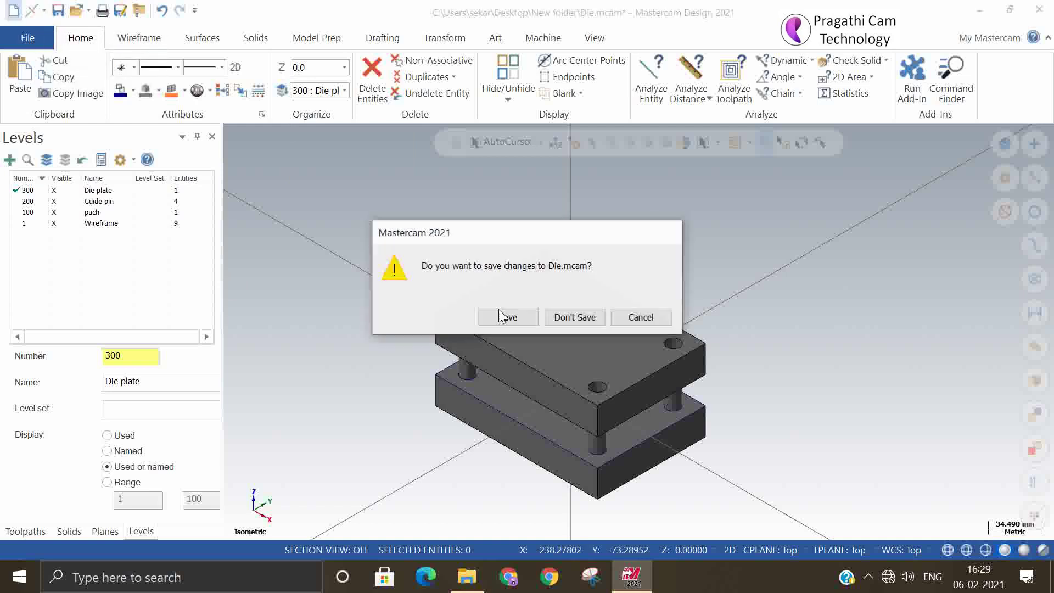
left_click(596, 320)
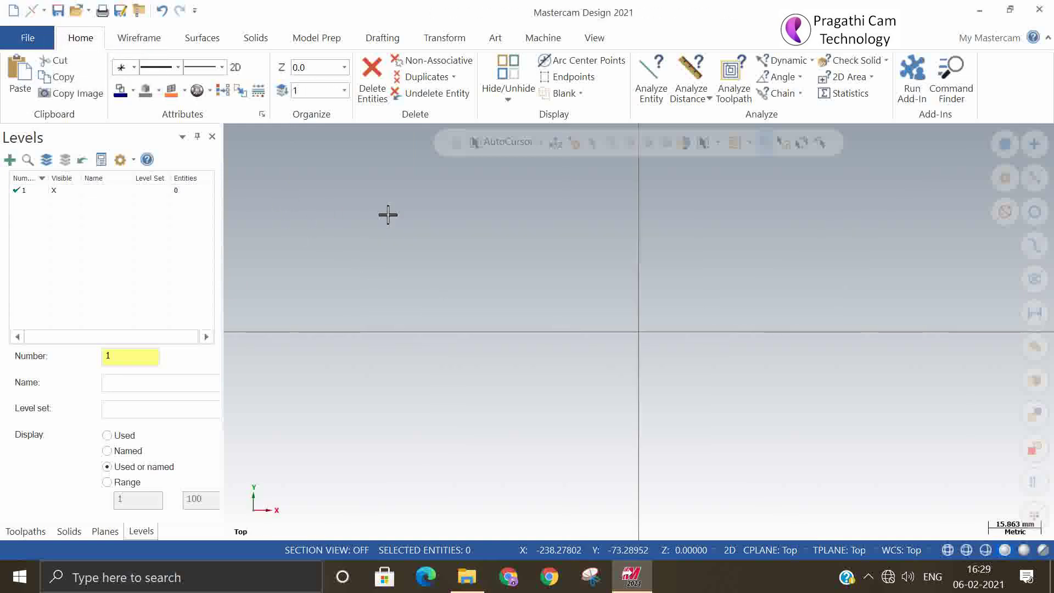
left_click(256, 37)
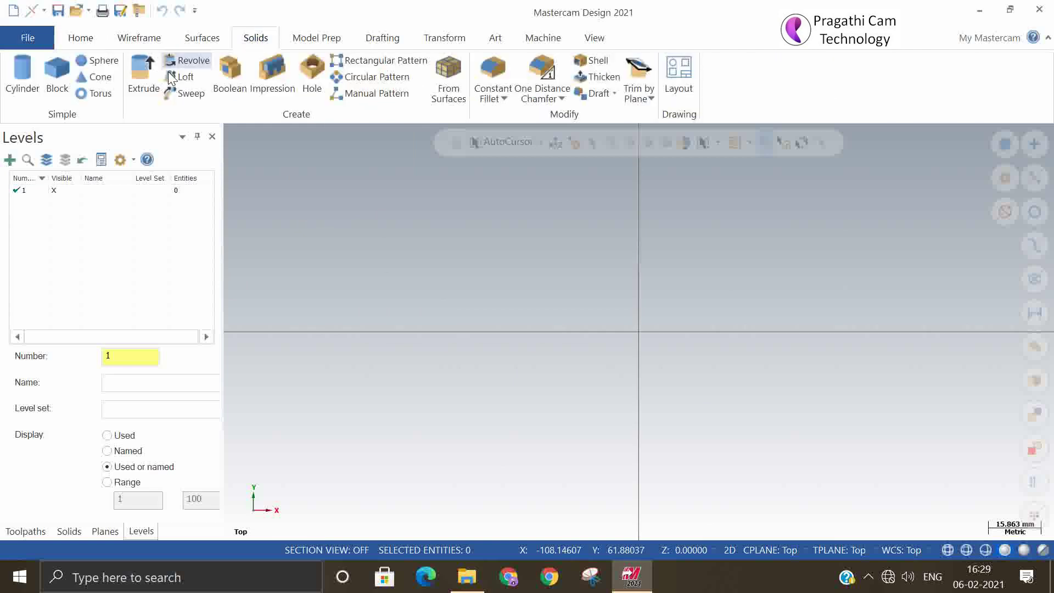
left_click(57, 74)
left_click(640, 332)
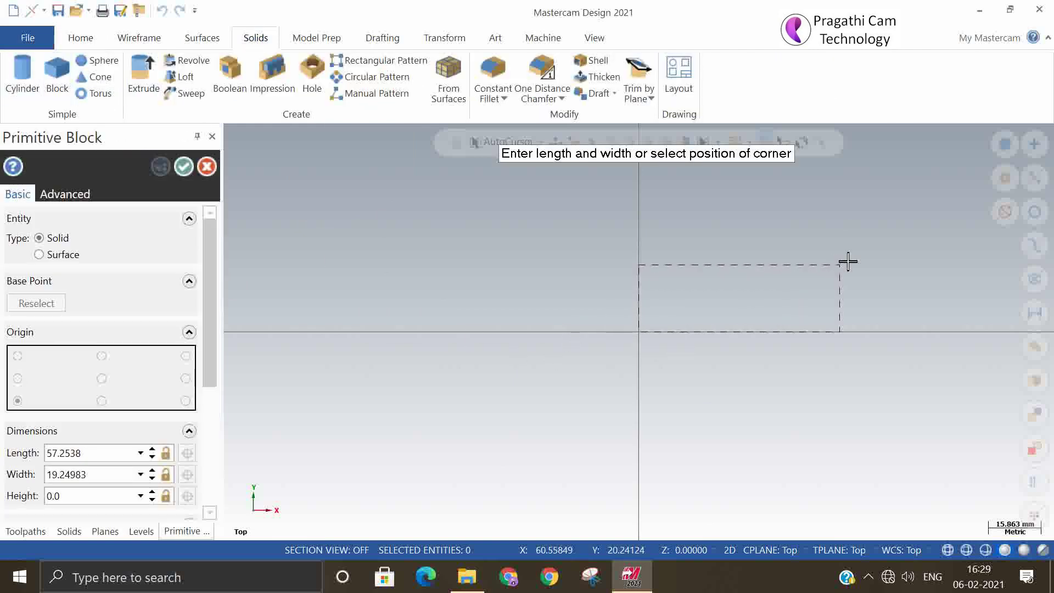
right_click(489, 274)
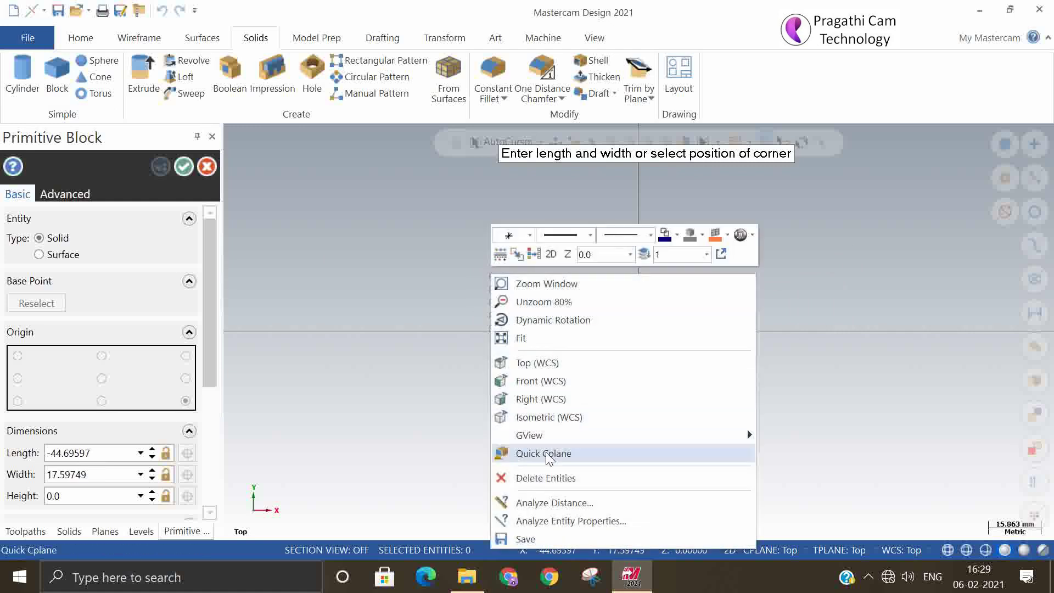
left_click(553, 420)
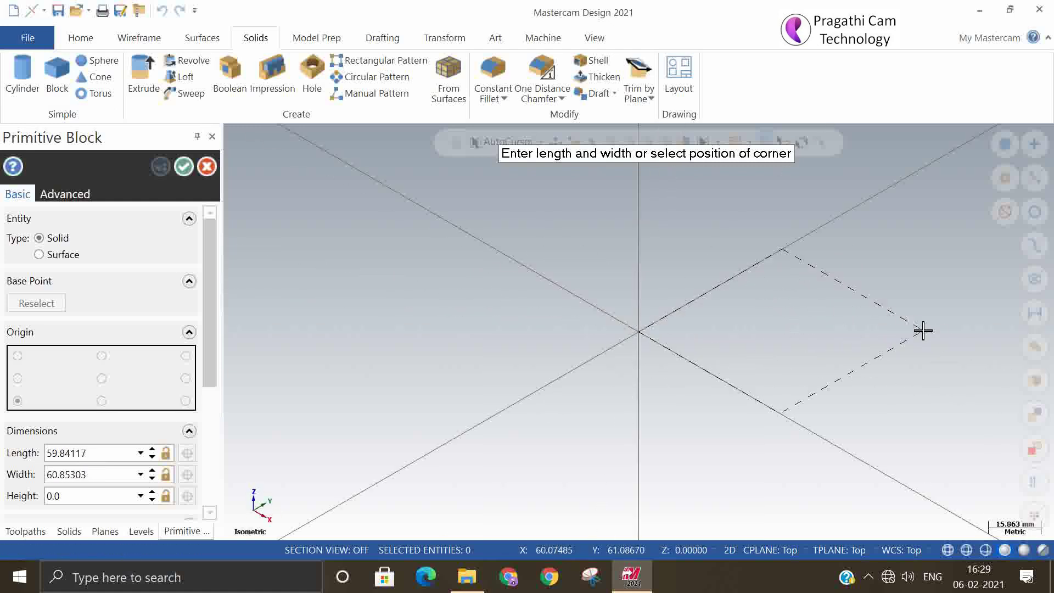
left_click(948, 342)
left_click(896, 216)
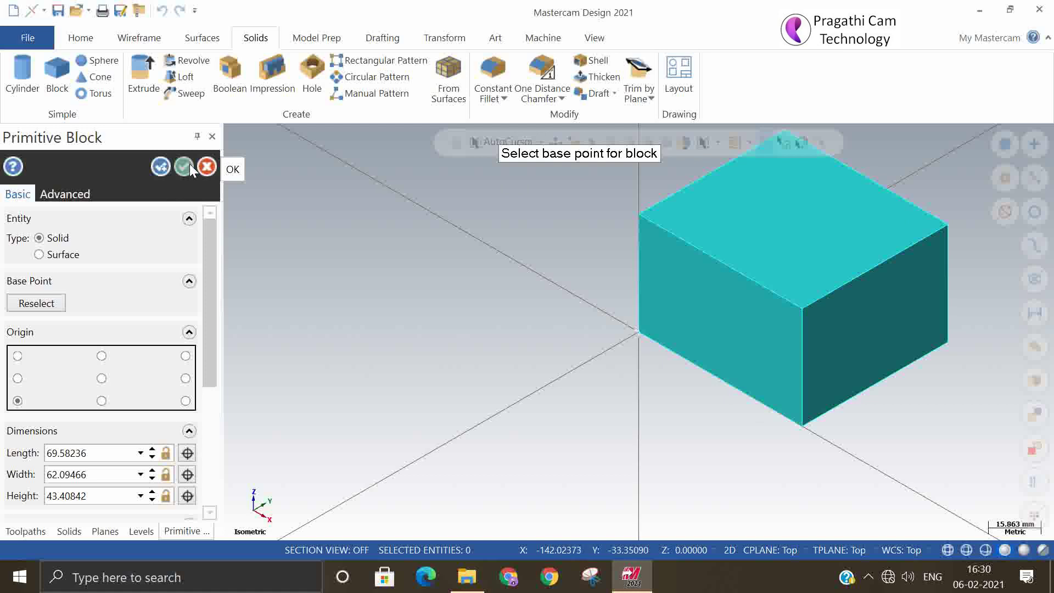
left_click(207, 166)
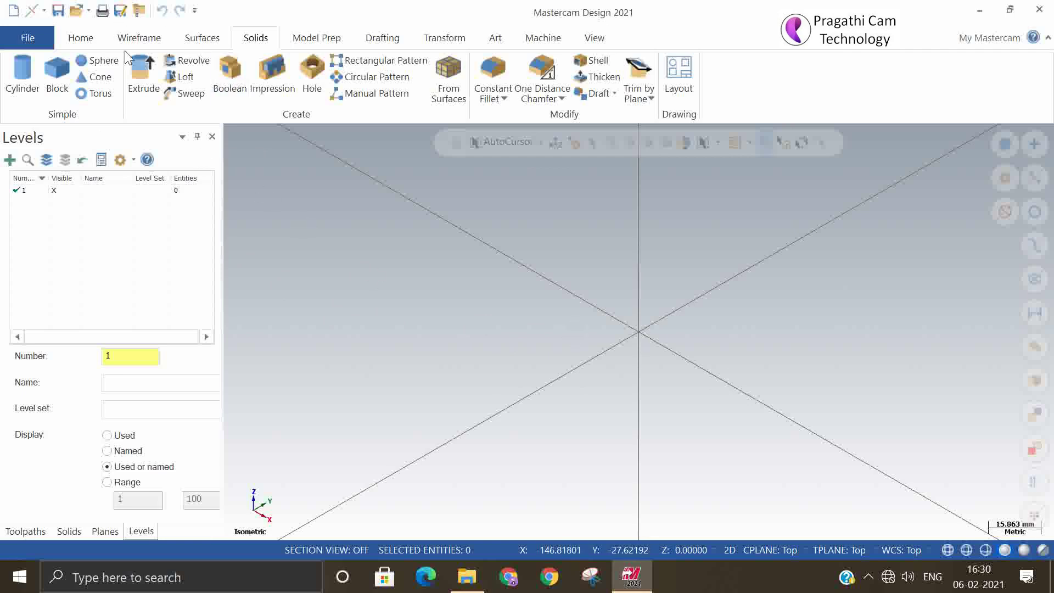
- Draw a wireframe rectangle with its first corner at the origin on the base plane
left_click(139, 37)
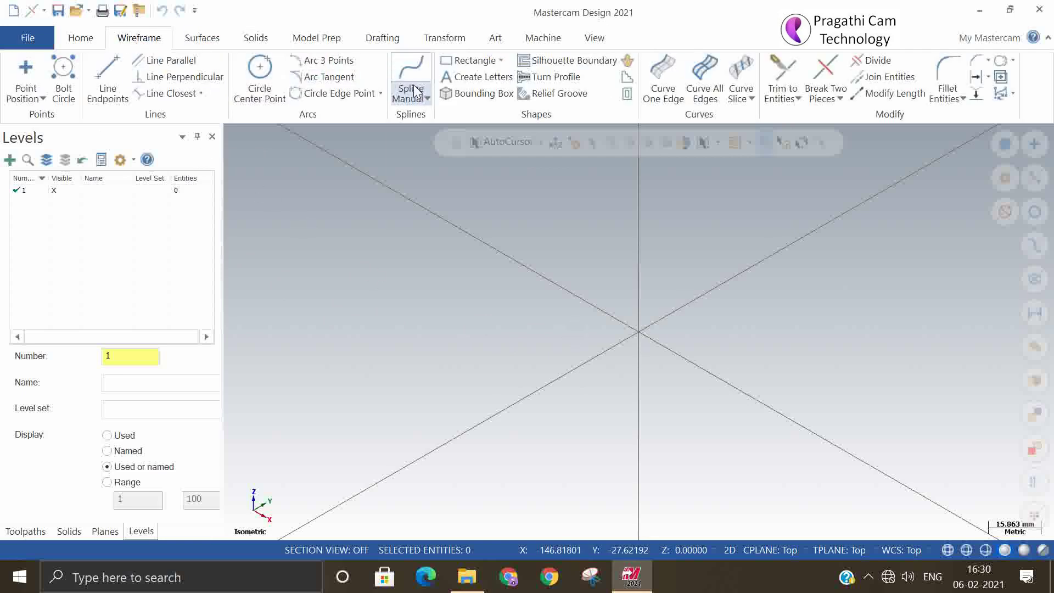
left_click(456, 61)
left_click(639, 333)
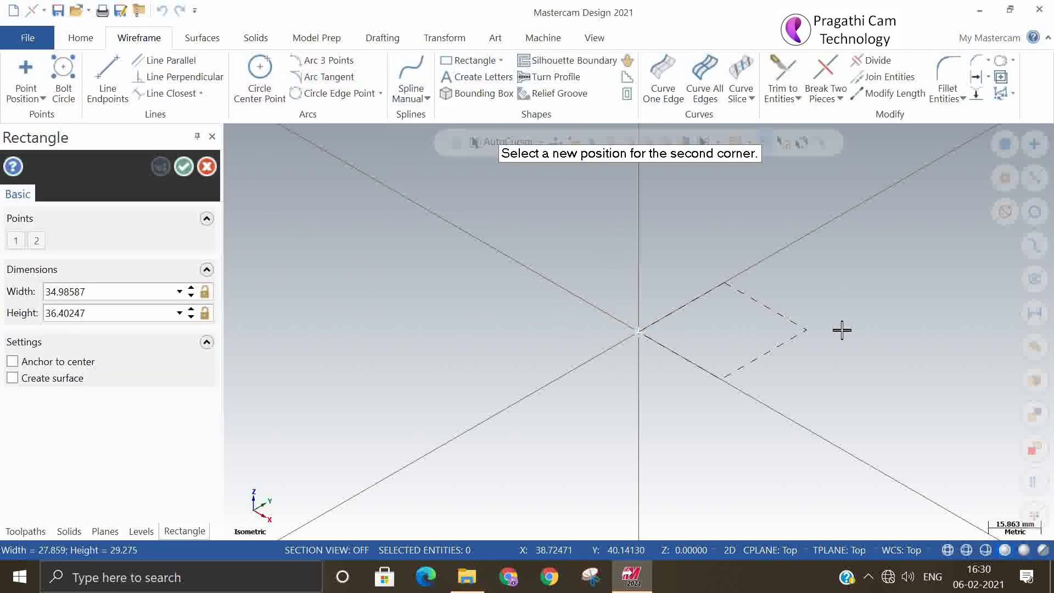
left_click(911, 343)
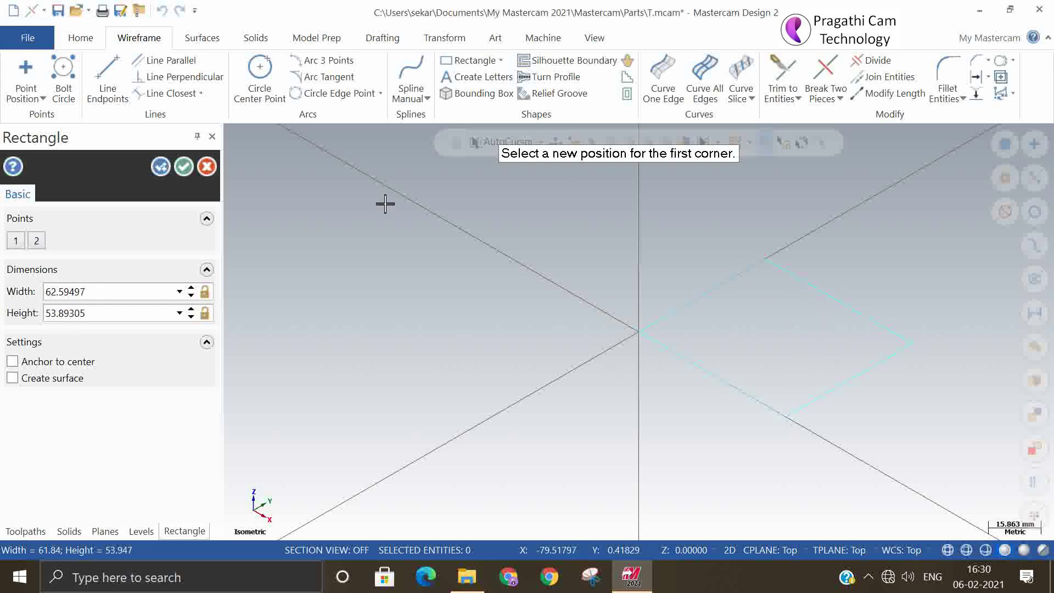
left_click(184, 166)
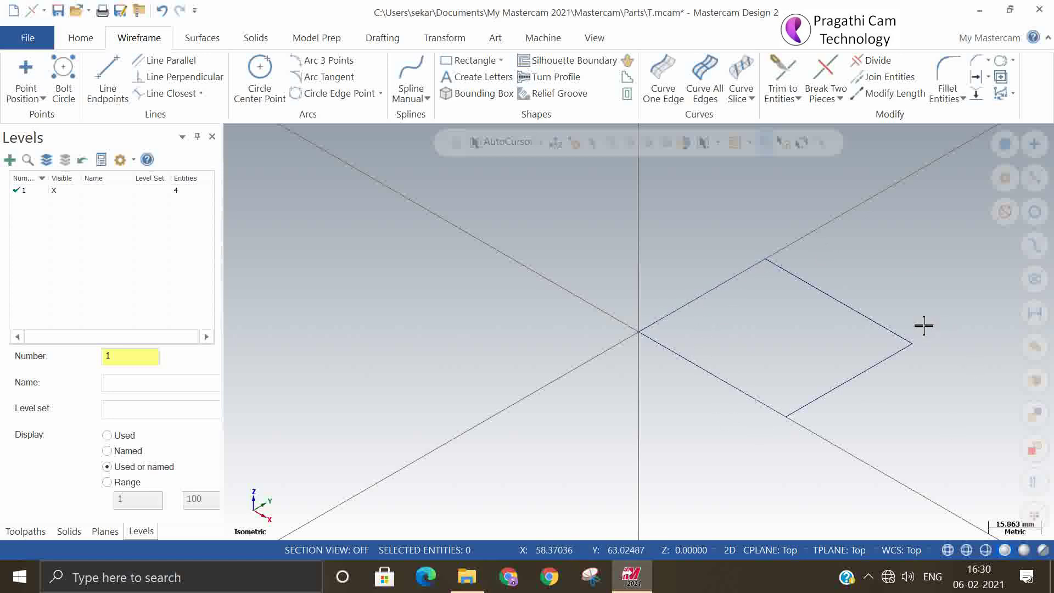
- Set the construction Z depth to 50
left_click(704, 551)
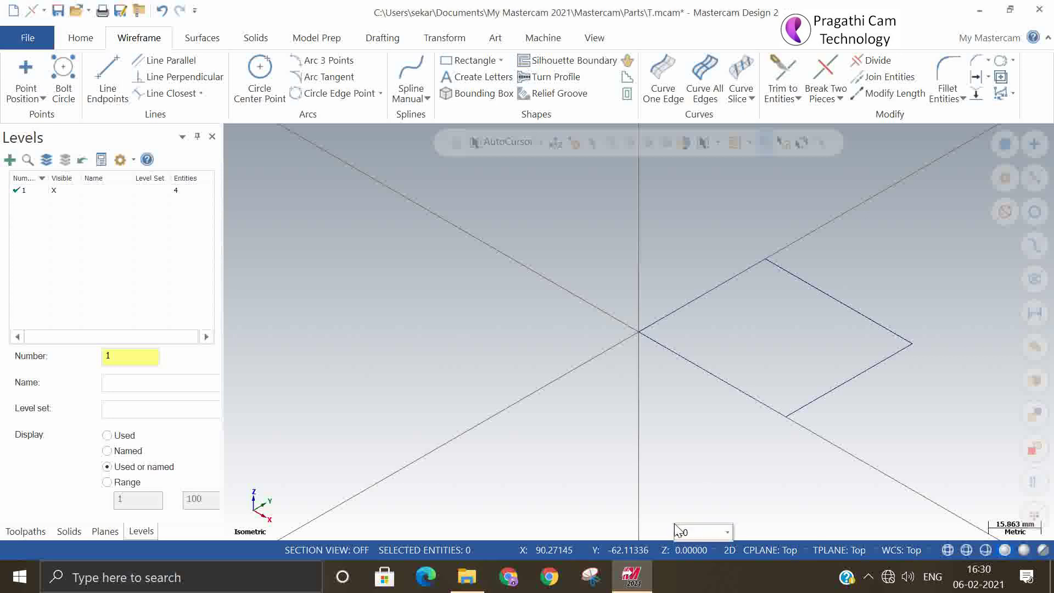
left_click(710, 533)
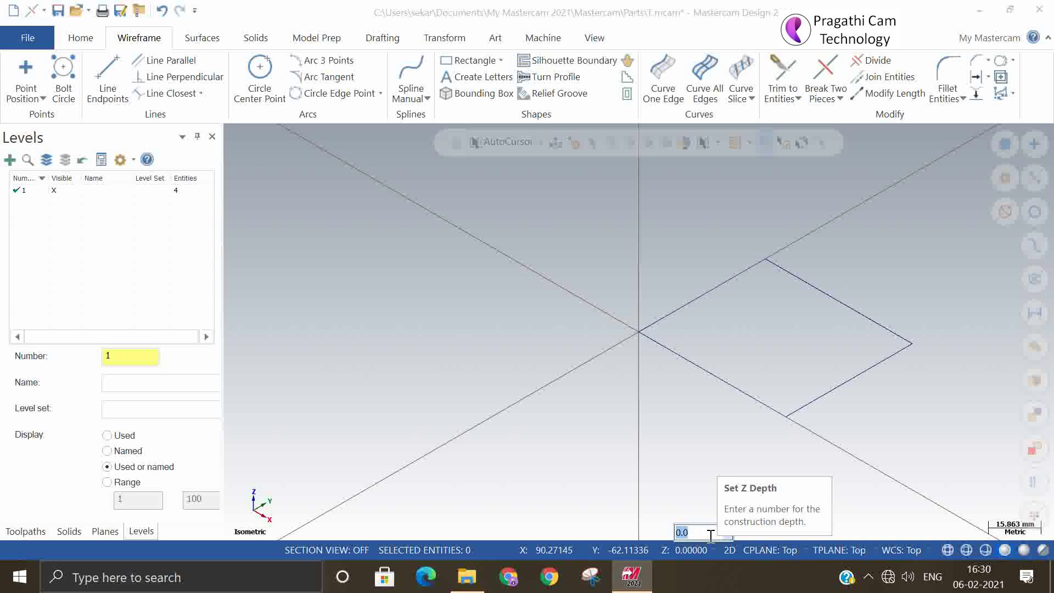
type("50")
key("Return")
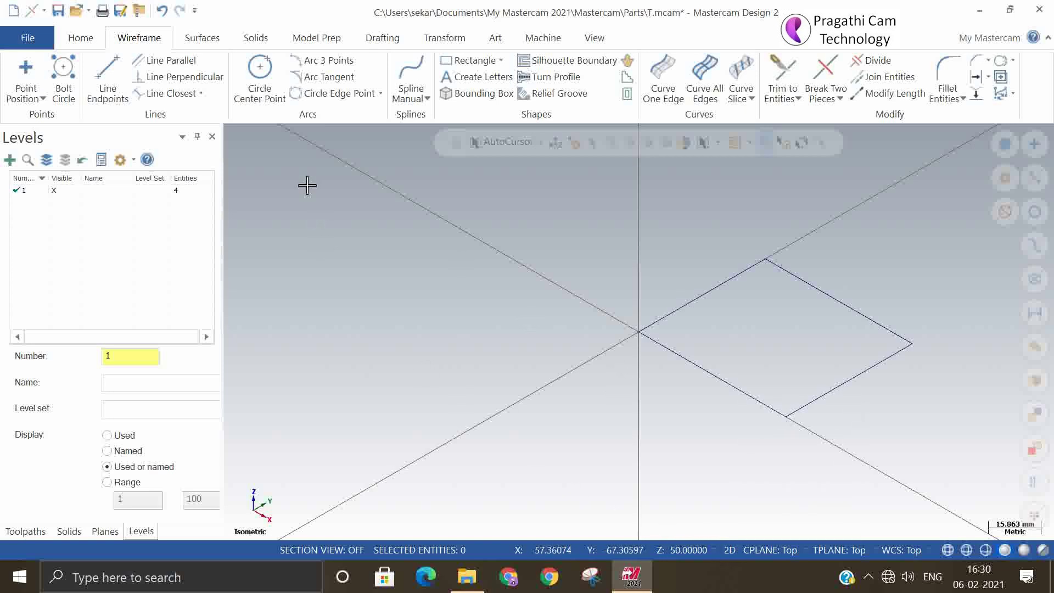
- Draw a centre-point circle inside the rectangle at Z 50, then select it
left_click(270, 75)
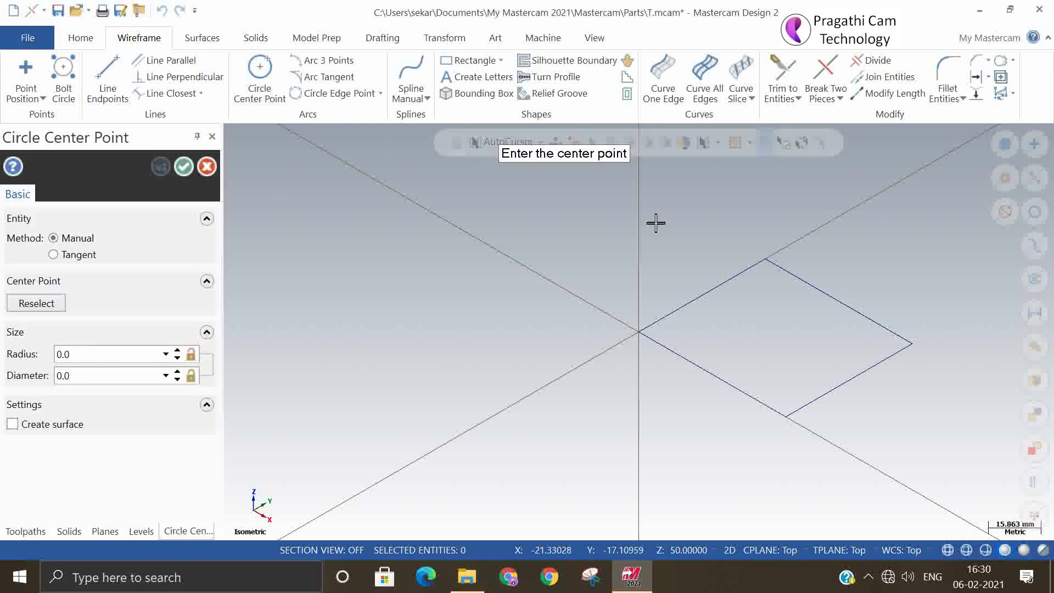
left_click(765, 329)
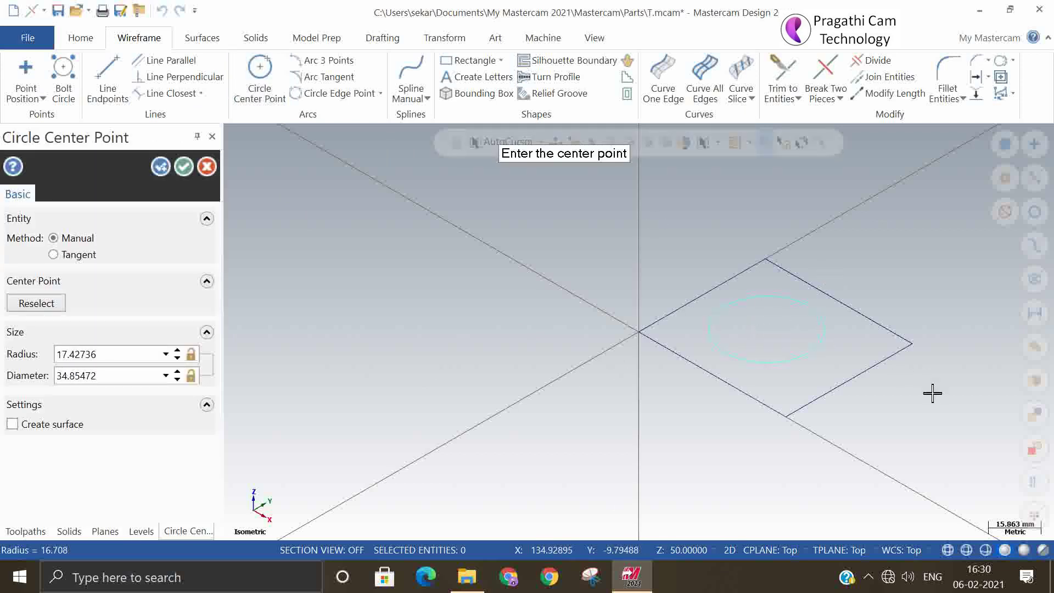
mouse_move(933, 394)
middle_mouse_down()
mouse_move(930, 353)
mouse_move(890, 386)
mouse_move(872, 442)
mouse_move(897, 395)
mouse_move(941, 377)
middle_mouse_up()
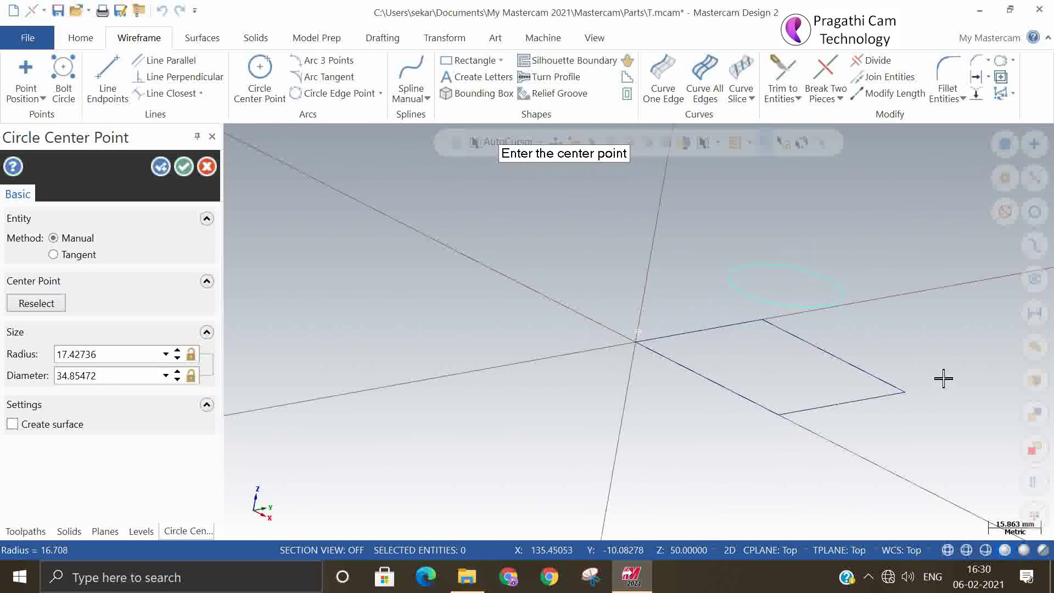
left_click(185, 168)
left_click(757, 290)
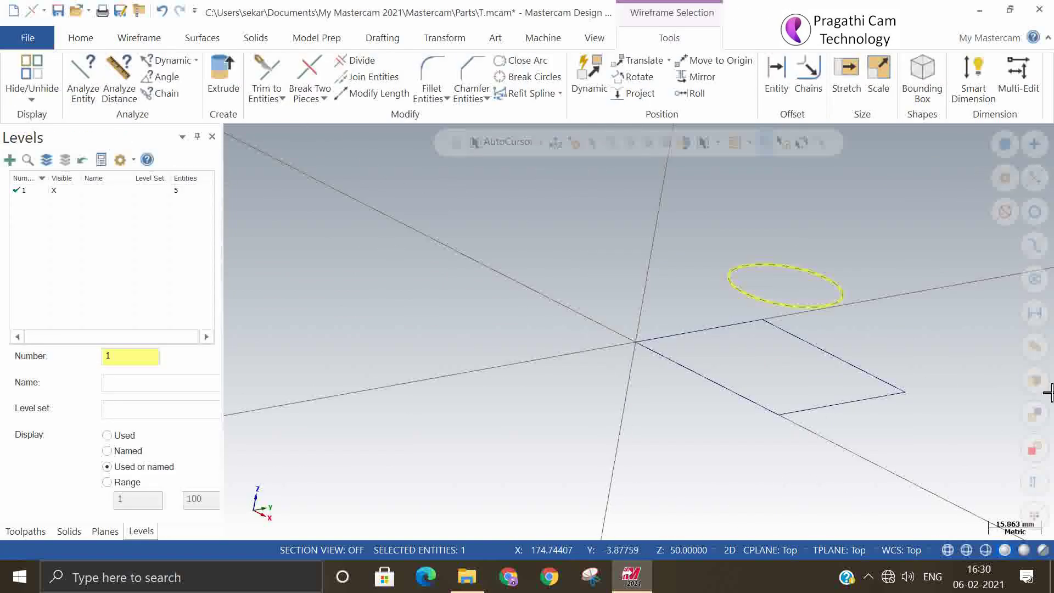
- Delete the first circle and switch to the Top (WCS) view
key("Delete")
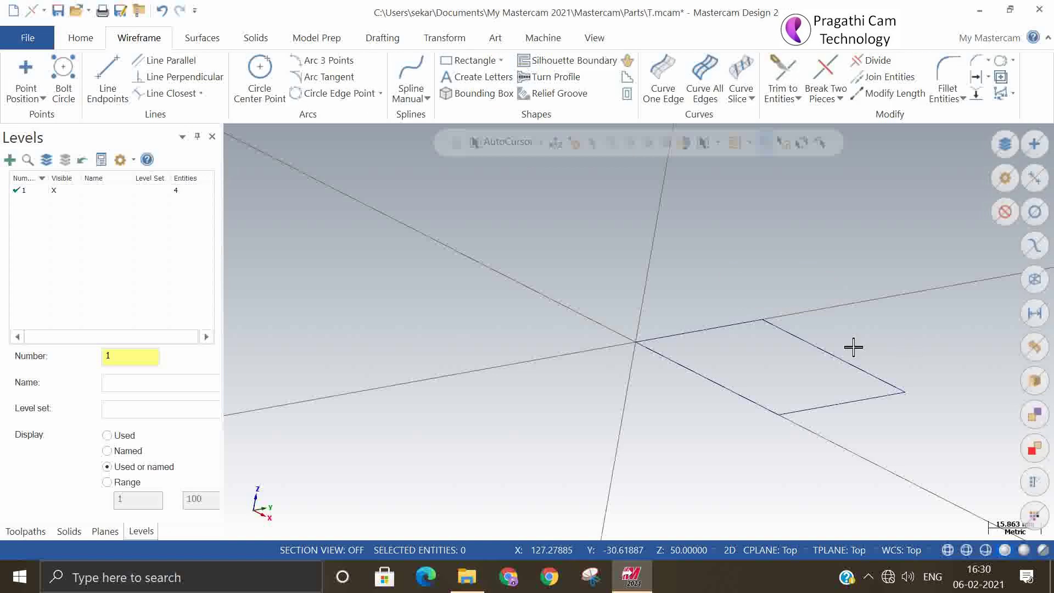
right_click(609, 256)
left_click(655, 347)
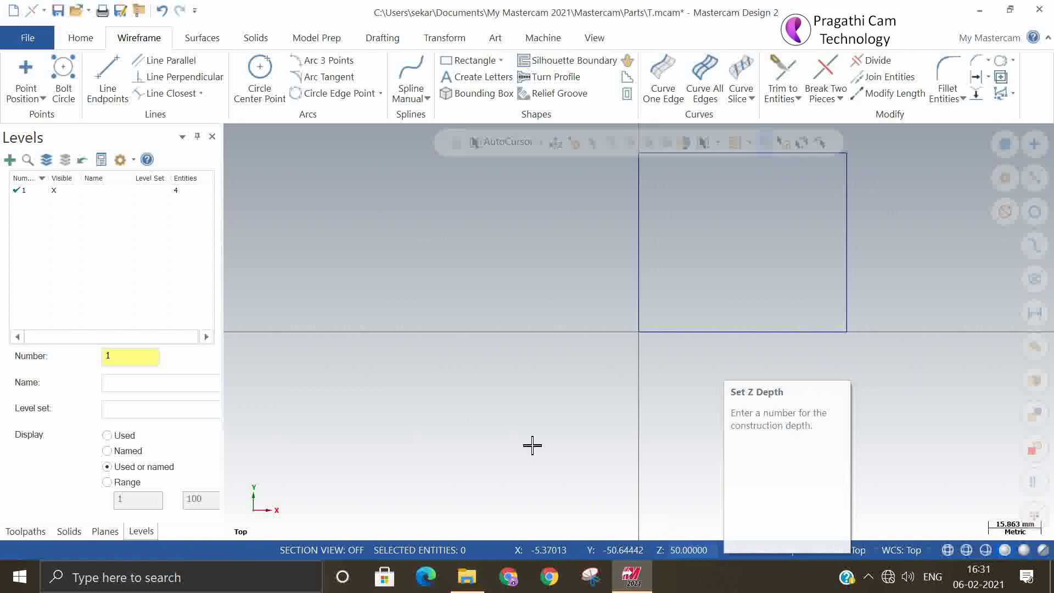
- Draw a new circle centred on the Y axis and orbit to see it above the rectangle
left_click(262, 77)
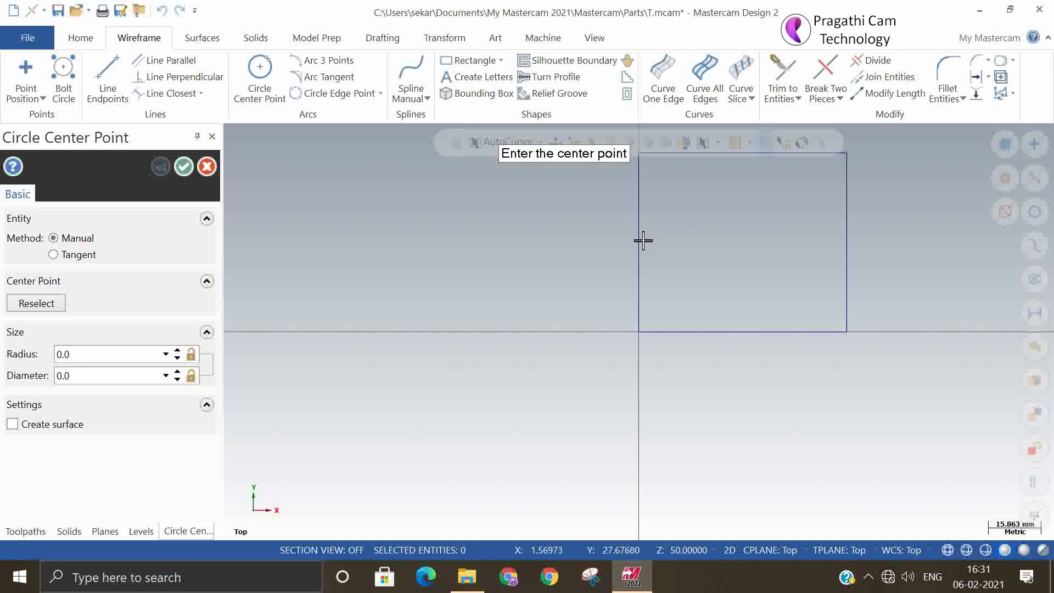
left_click(638, 243)
left_click(608, 238)
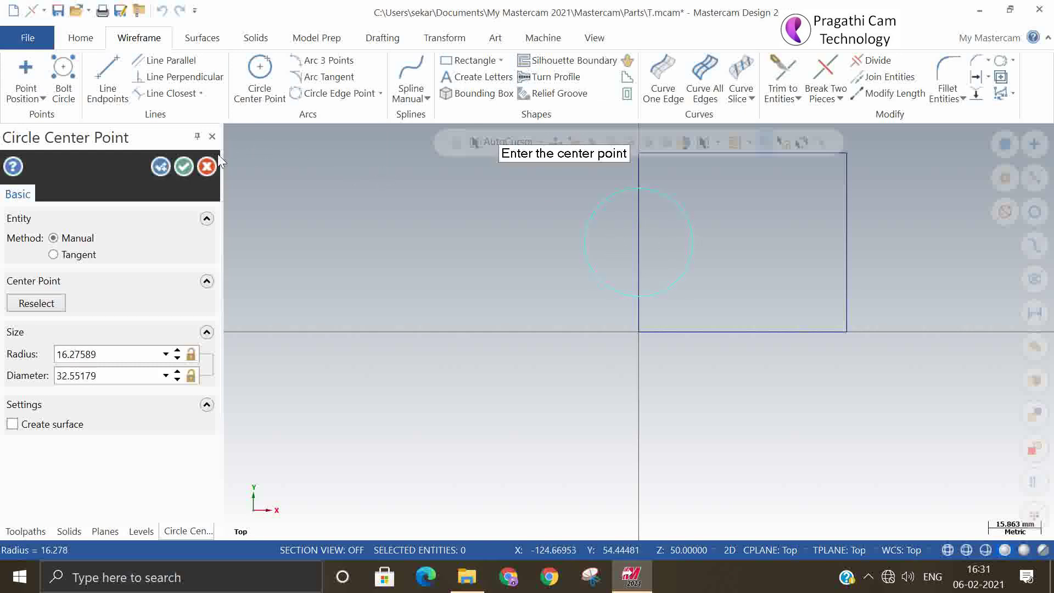
left_click(190, 165)
mouse_move(501, 308)
middle_mouse_down()
mouse_move(469, 237)
mouse_move(443, 219)
mouse_move(439, 235)
middle_mouse_up()
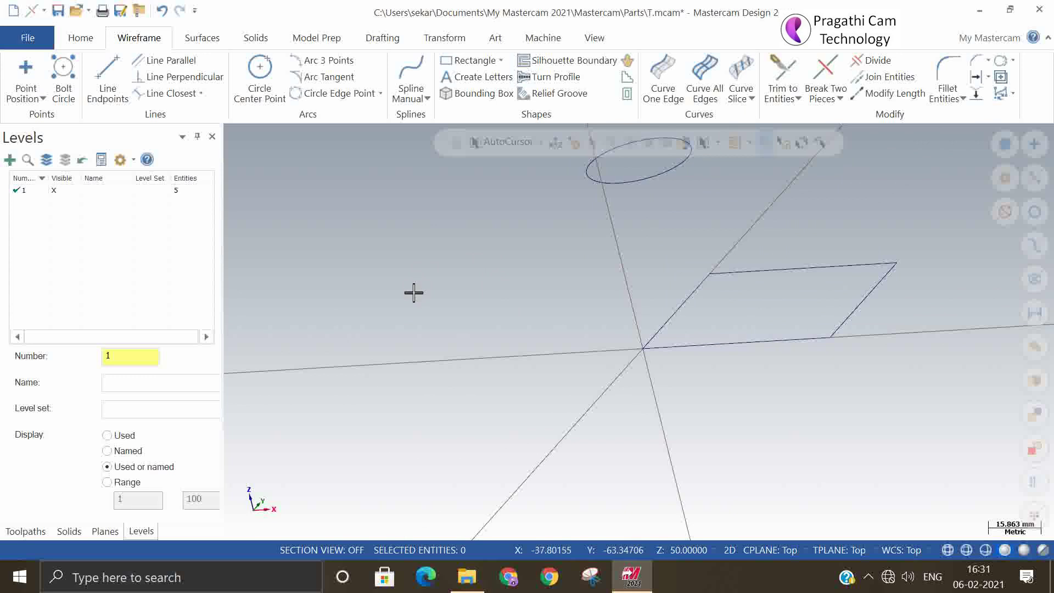
- Delete the circle and all four rectangle edges, keeping the construction depth at Z 50
left_click(90, 41)
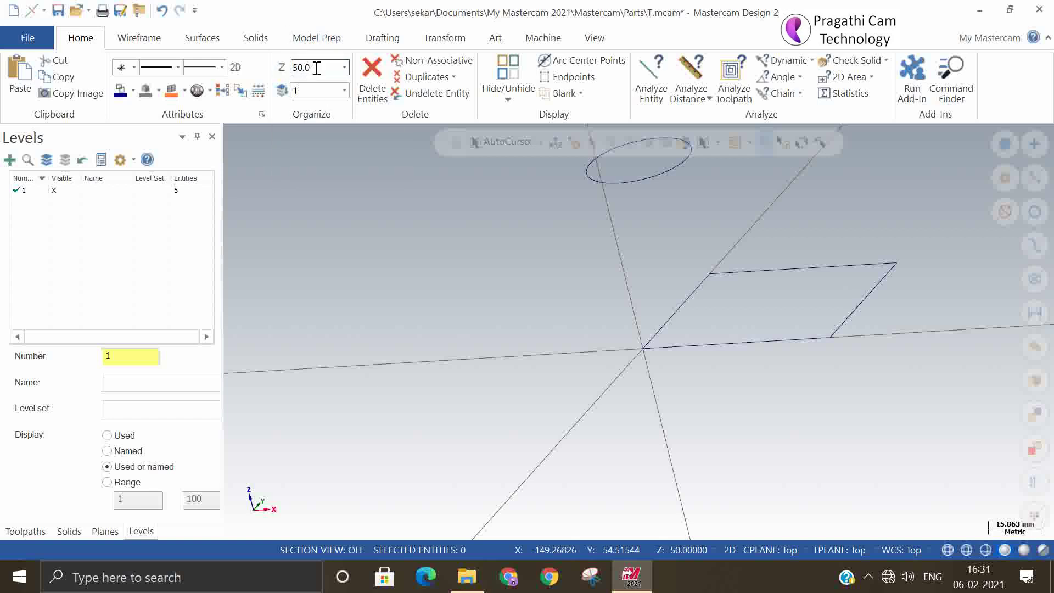
left_click(606, 177)
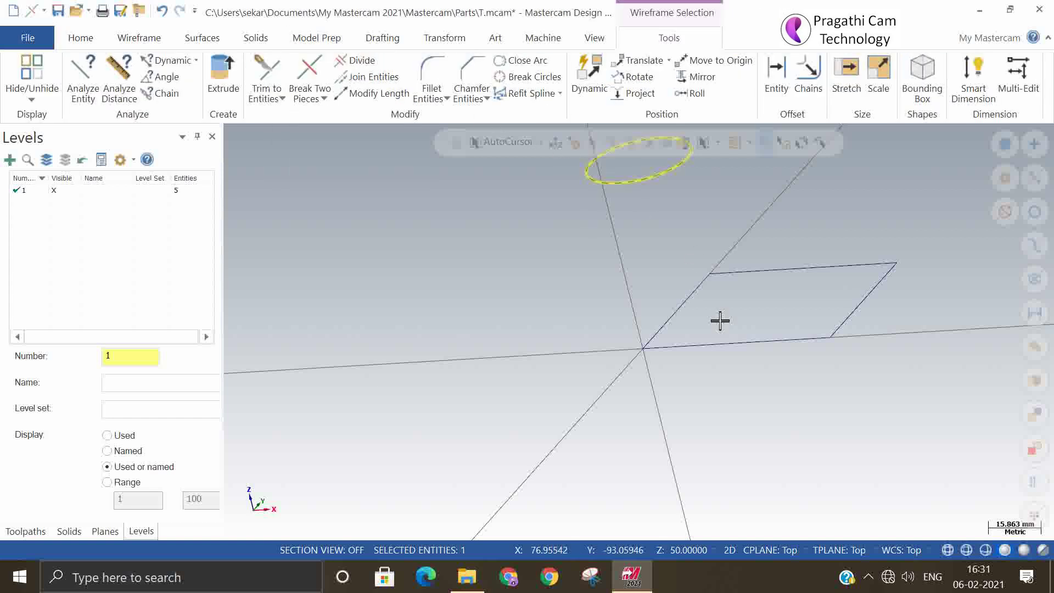
left_click(679, 307)
left_click(747, 272)
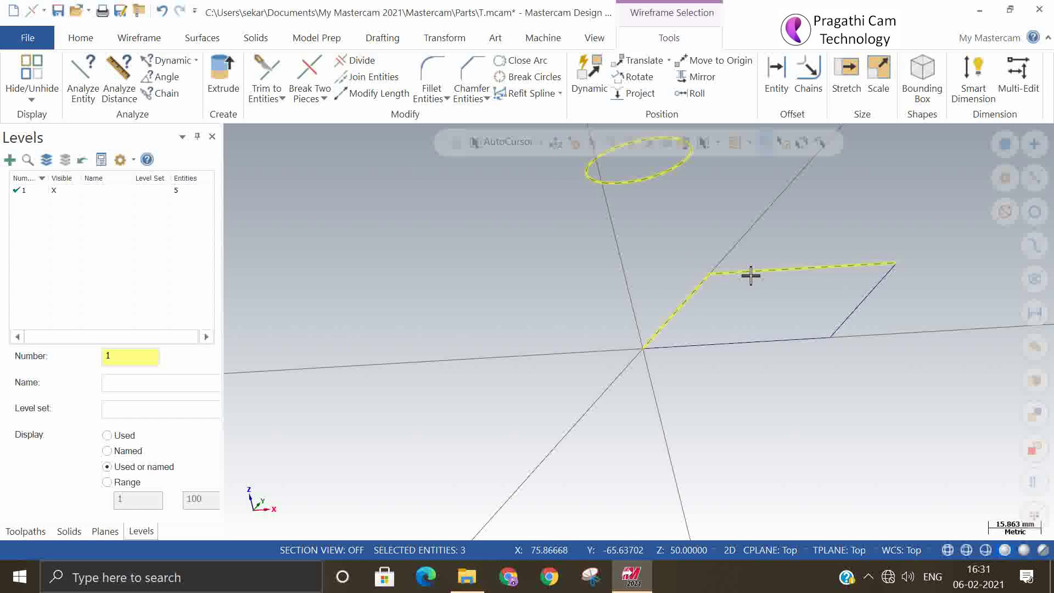
left_click(859, 297)
left_click(791, 340)
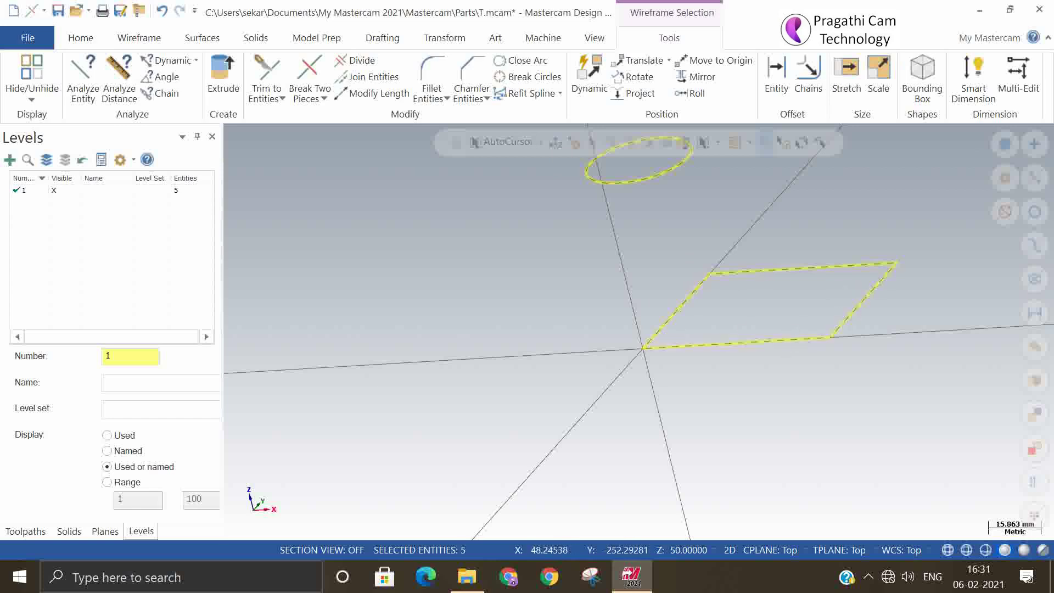
key("Delete")
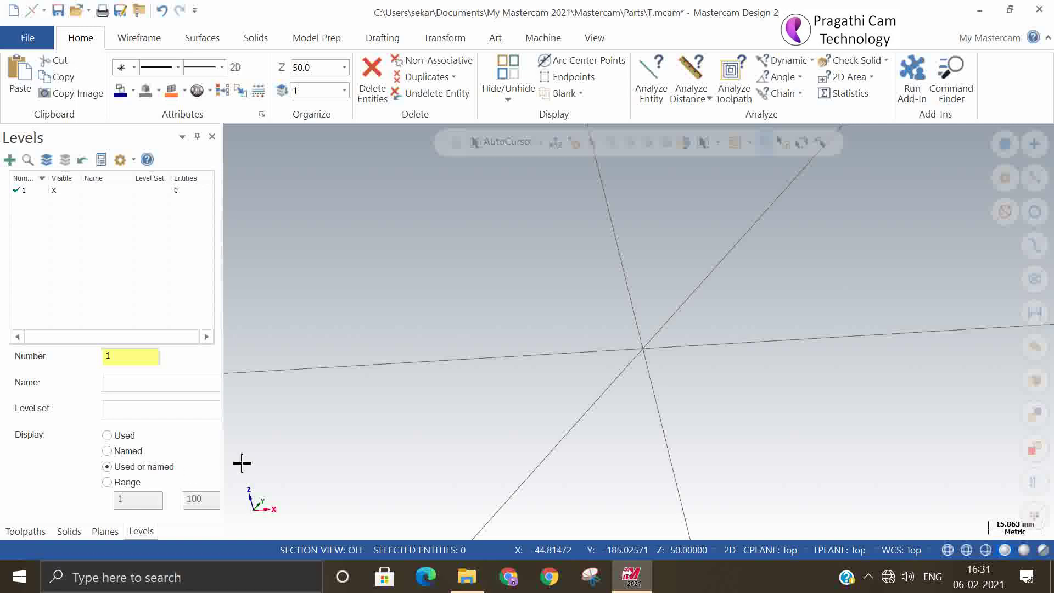
- Switch the empty graphics area to the Isometric (WCS) view
right_click(408, 274)
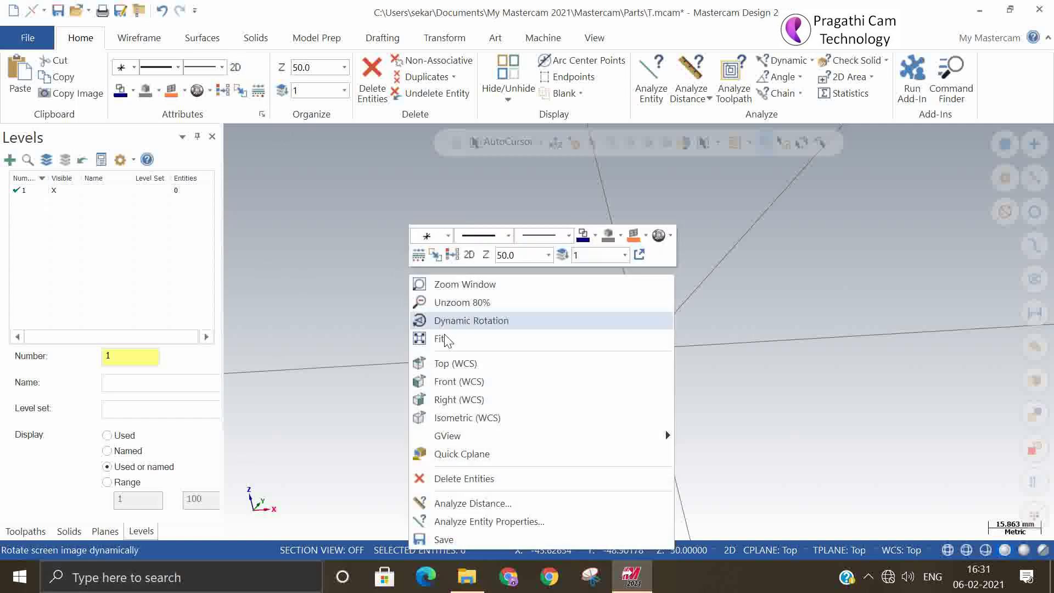
left_click(445, 417)
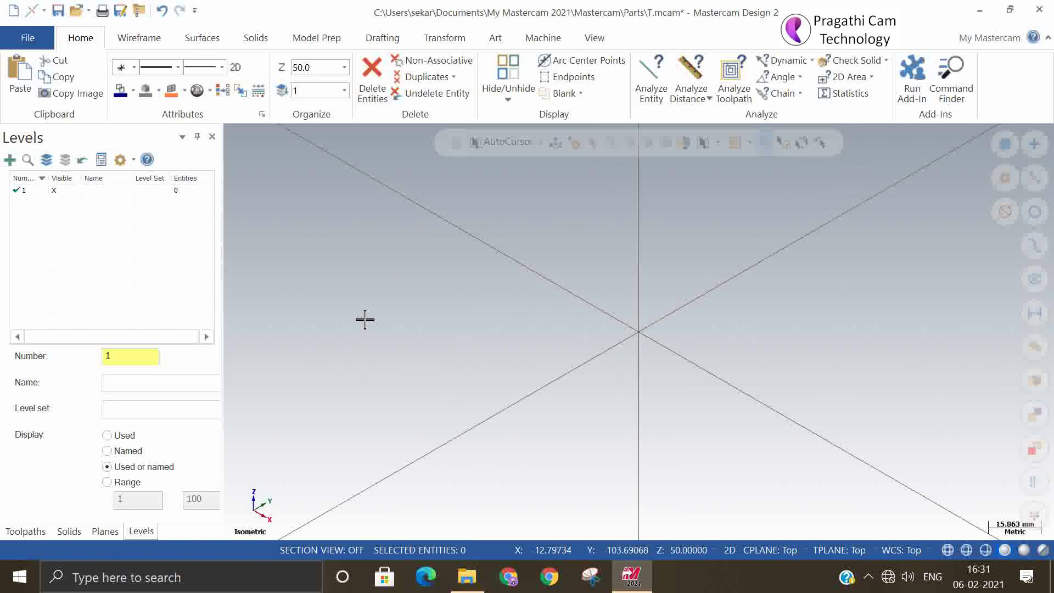